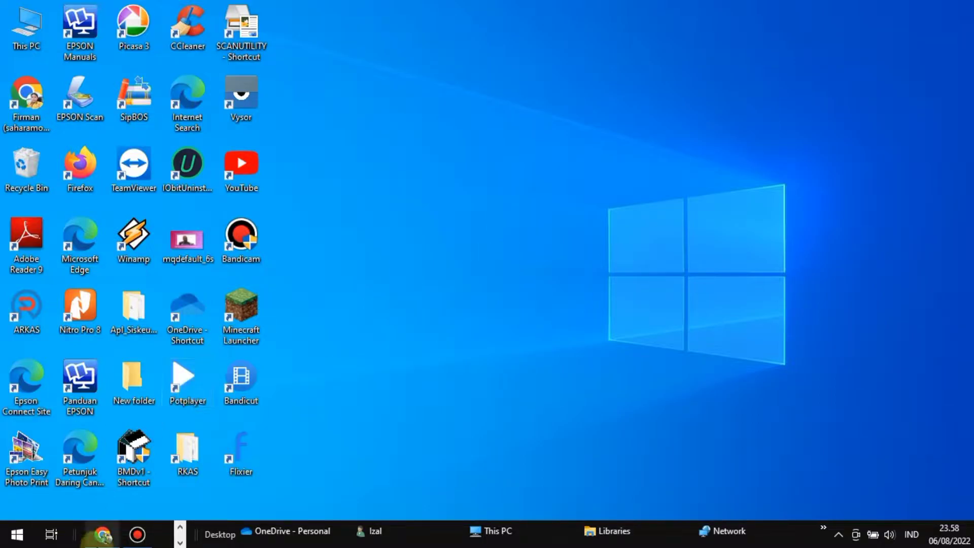
Open Google Chrome and search the web for "youtube studio desktop".
{"action": "left_click", "coordinate": [102, 535]}
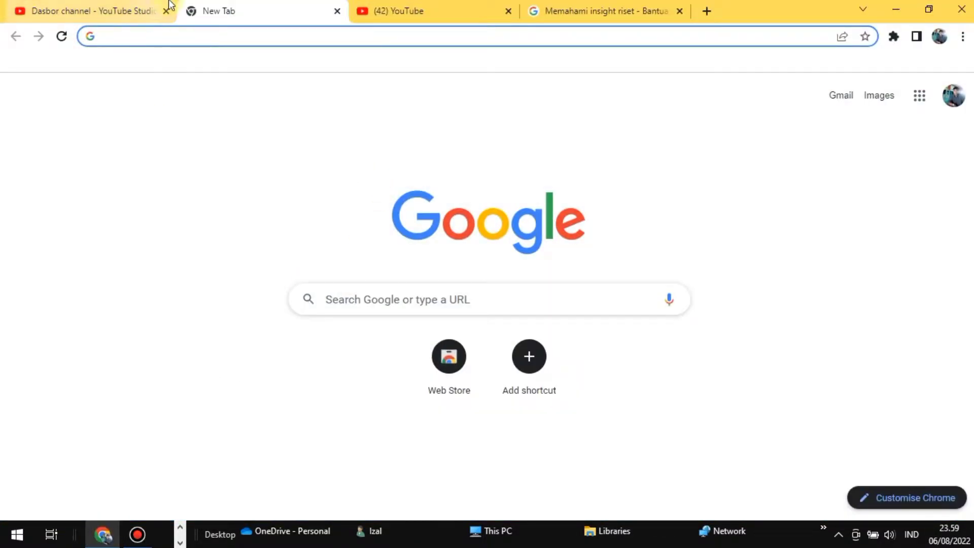
{"action": "left_click", "coordinate": [171, 40]}
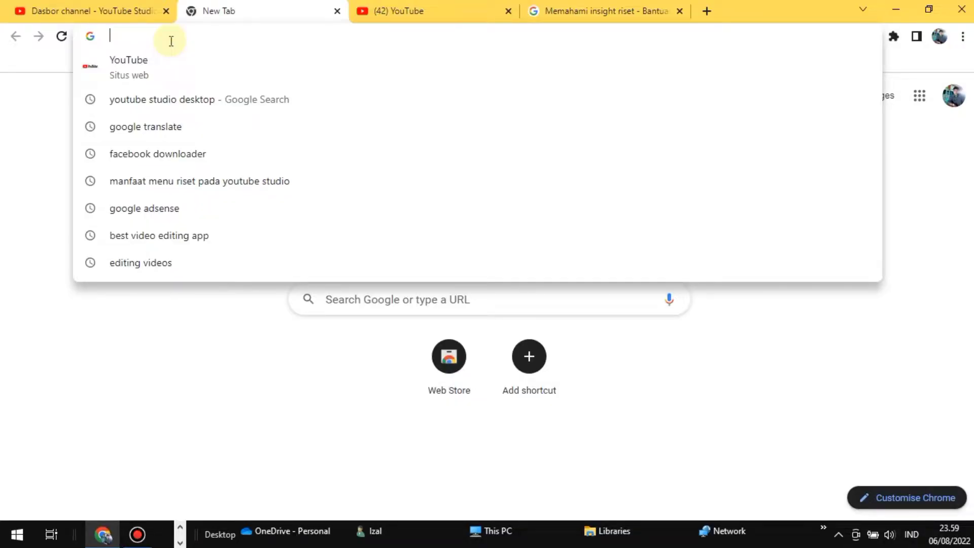
{"action": "type", "text": "y"}
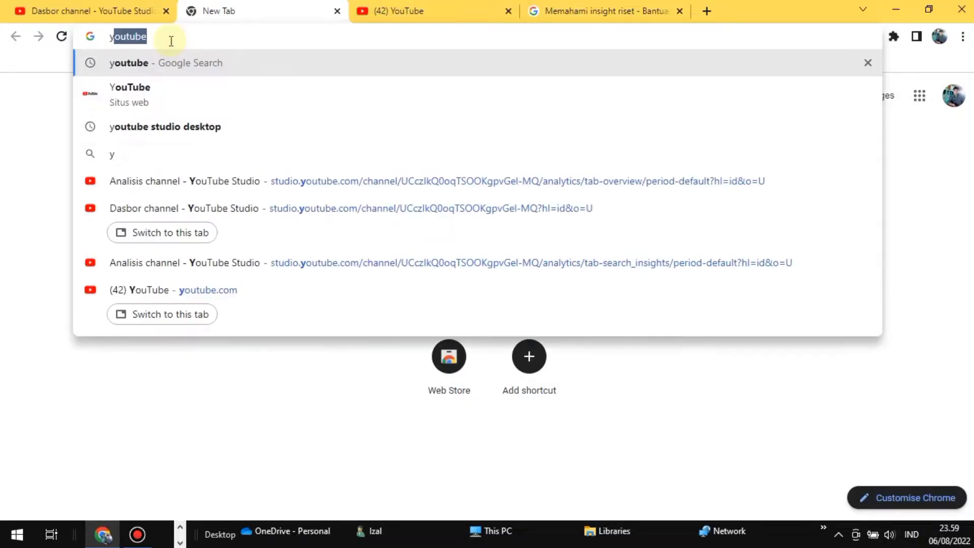
{"action": "type", "text": "outu"}
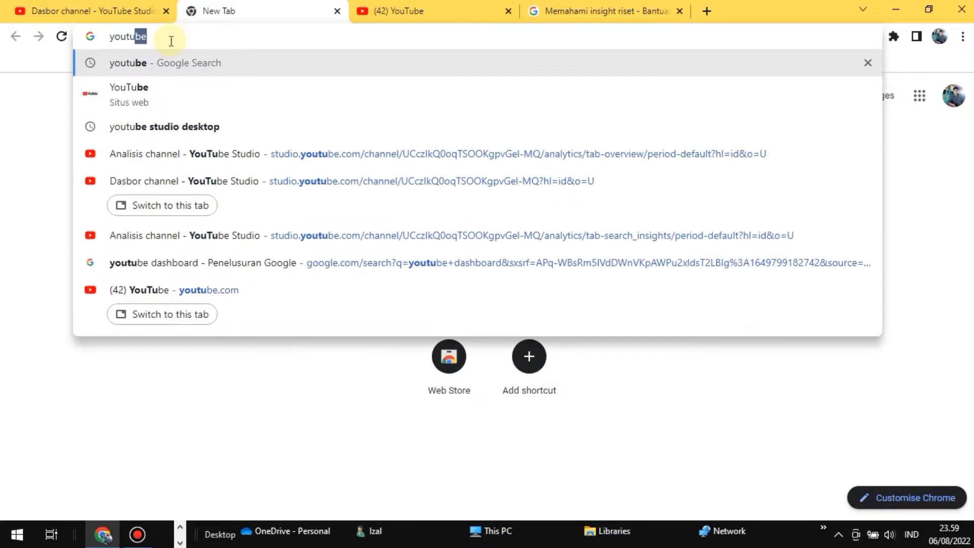
{"action": "left_click", "coordinate": [180, 133]}
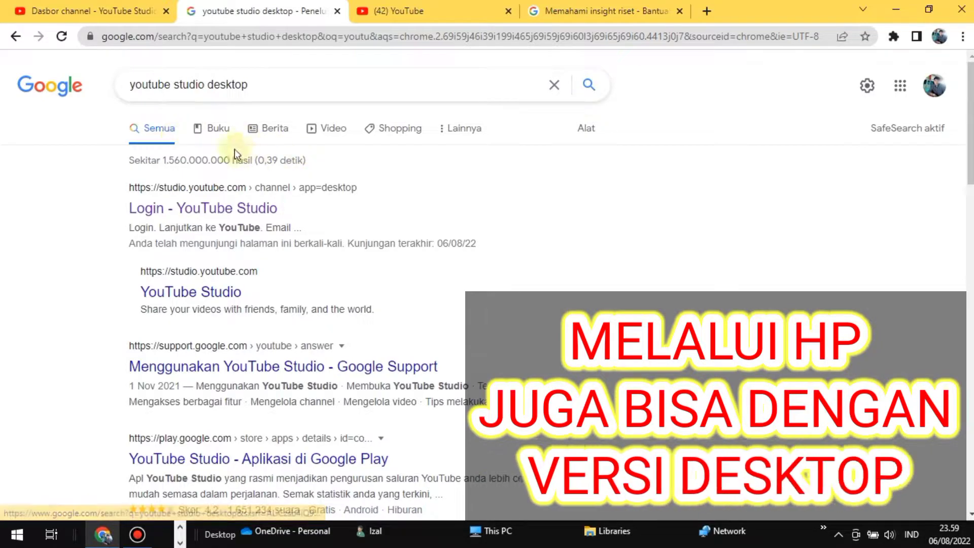
Switch to the channel dashboard in YouTube Studio and open its Analytics page.
{"action": "left_click", "coordinate": [84, 10]}
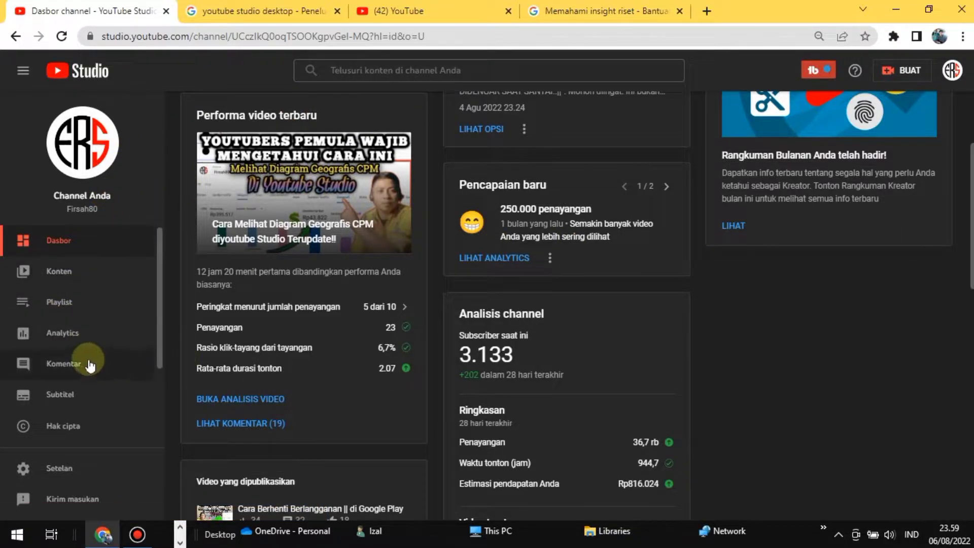
{"action": "left_click", "coordinate": [59, 339]}
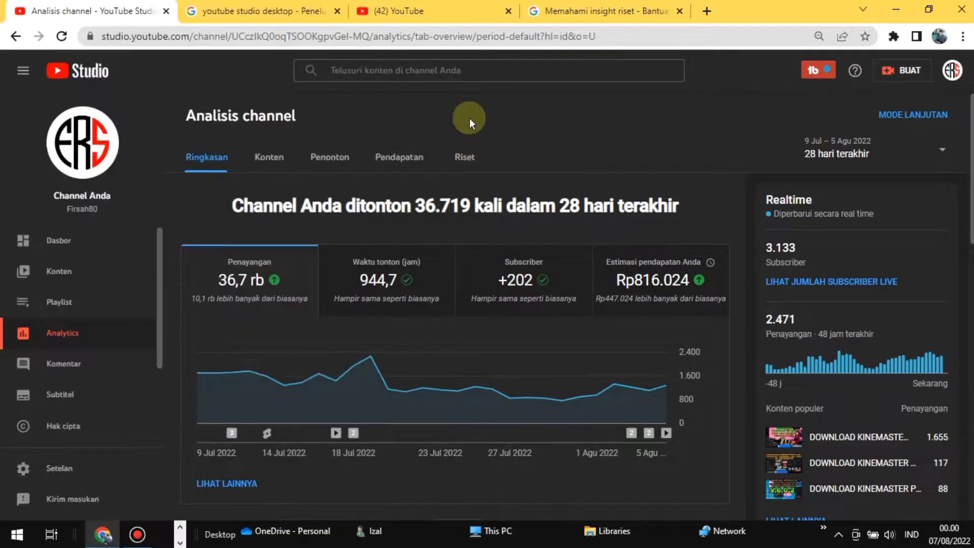
Preview YouTube's search suggestions for "tanda" on the YouTube home page, and clear the search text.
{"action": "left_click", "coordinate": [410, 12]}
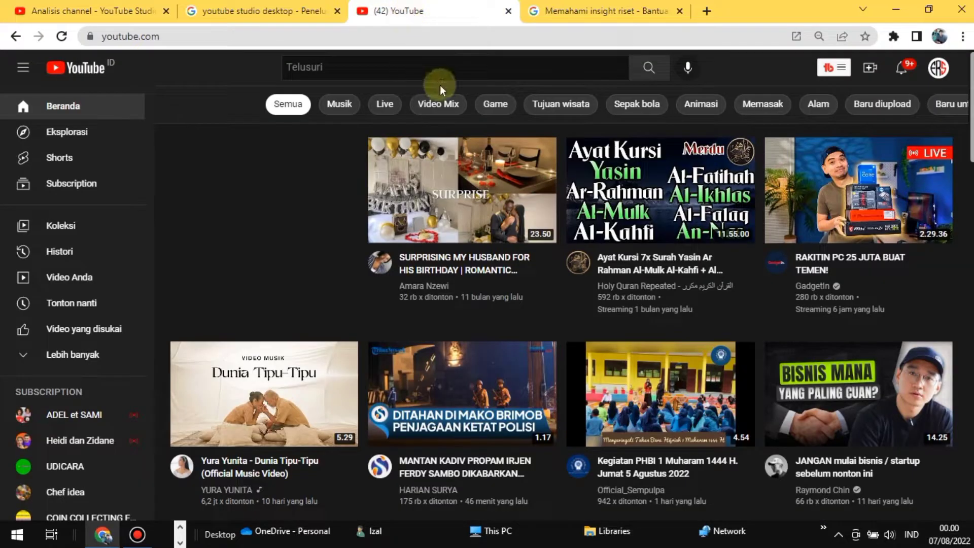
{"action": "left_click", "coordinate": [366, 64]}
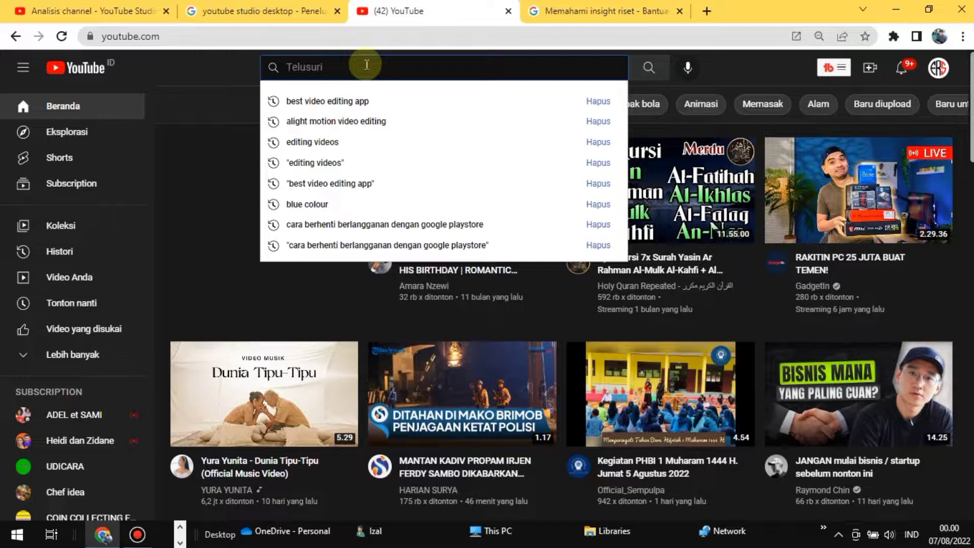
{"action": "type", "text": "tanda"}
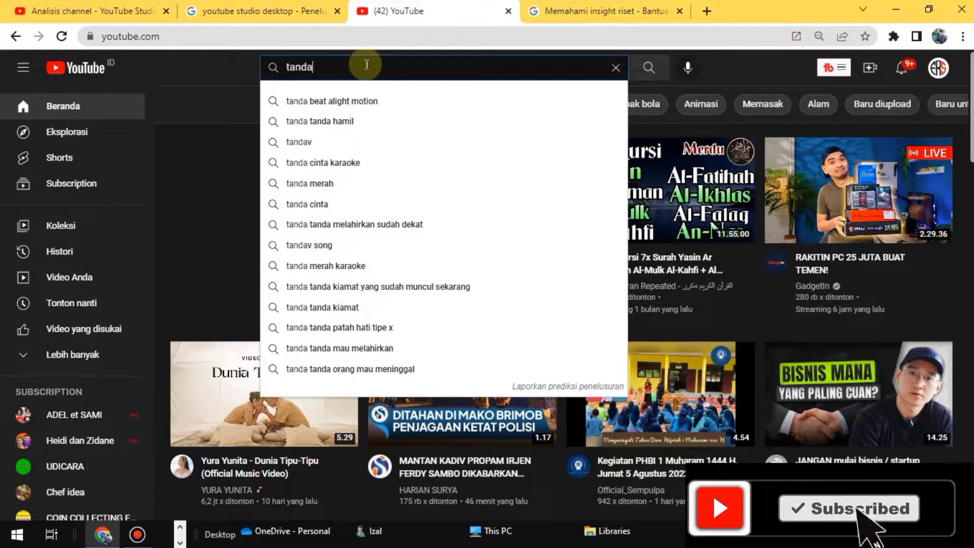
{"action": "left_click", "coordinate": [616, 68]}
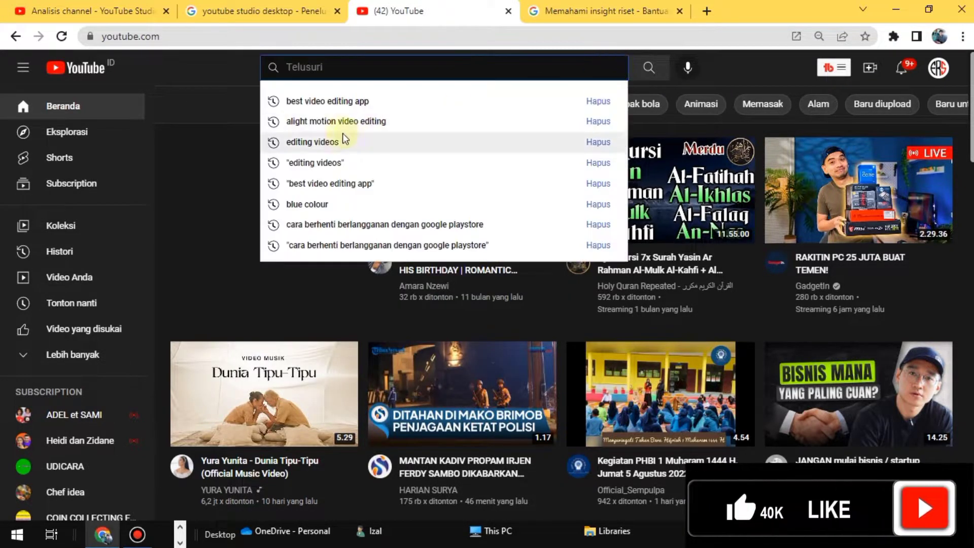
{"action": "left_click", "coordinate": [205, 68]}
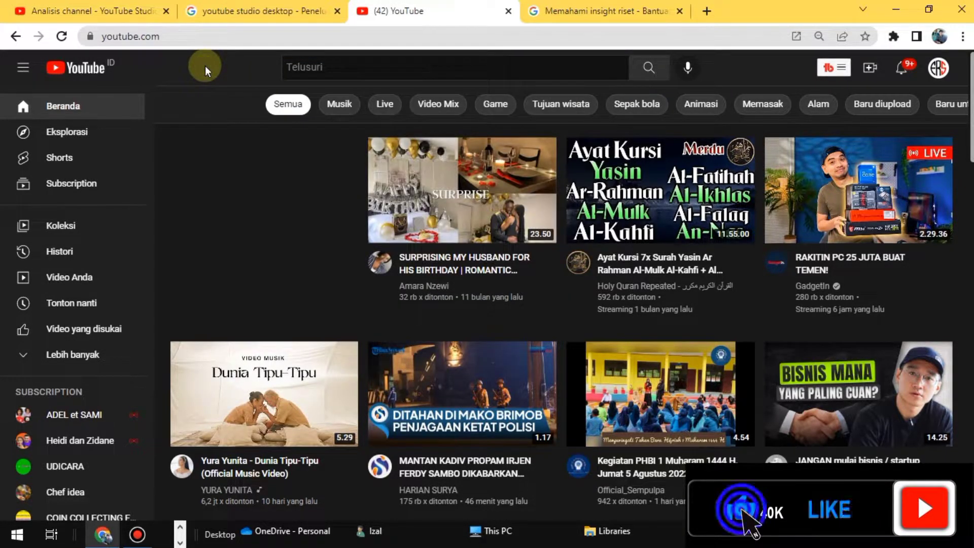
Return to YouTube Studio, close the Google results page and show the Riset report's "Penelusuran penonton Anda" searches.
{"action": "left_click", "coordinate": [104, 9]}
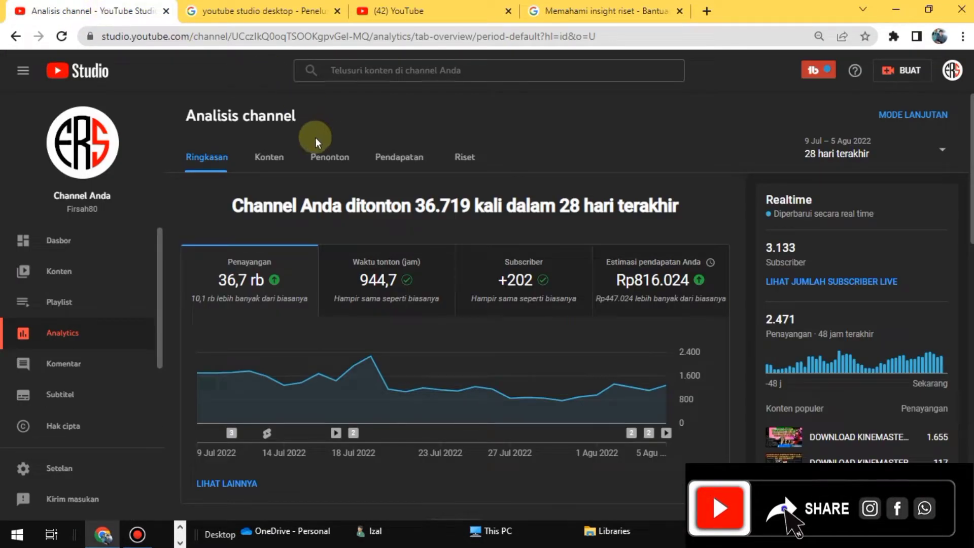
{"action": "left_click", "coordinate": [337, 11]}
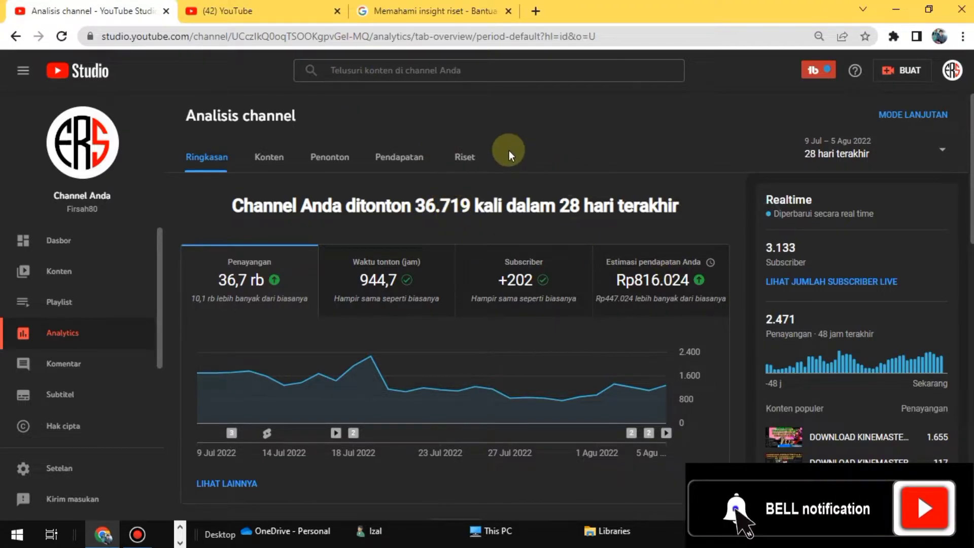
{"action": "left_click", "coordinate": [470, 162]}
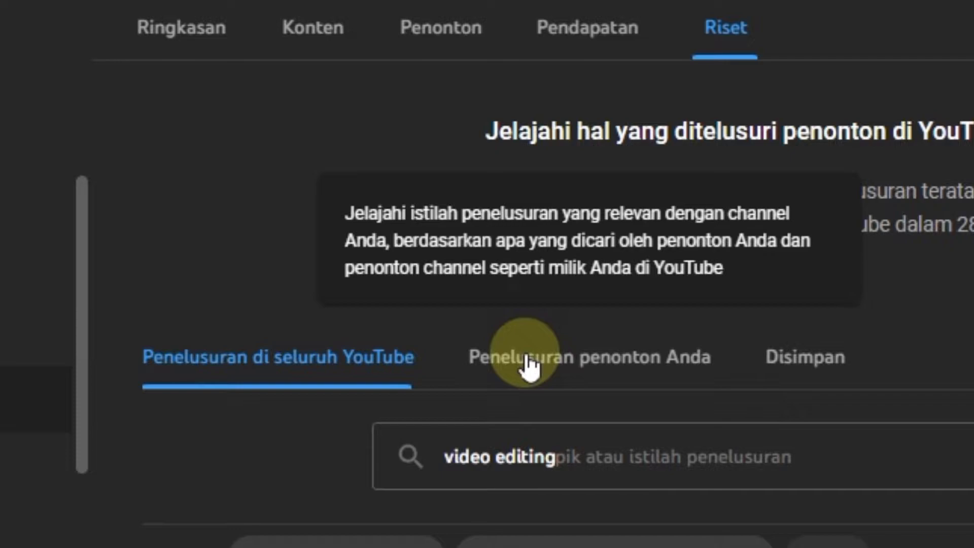
{"action": "left_click", "coordinate": [528, 366]}
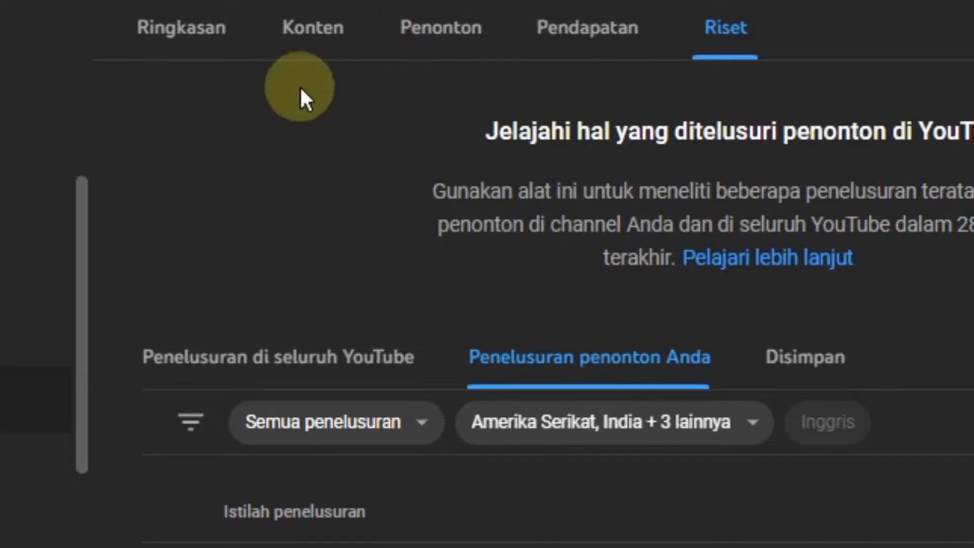
Examine the Penonton report, including returning viewers, when viewers are on YouTube and the recommended upload times.
{"action": "left_click", "coordinate": [448, 35]}
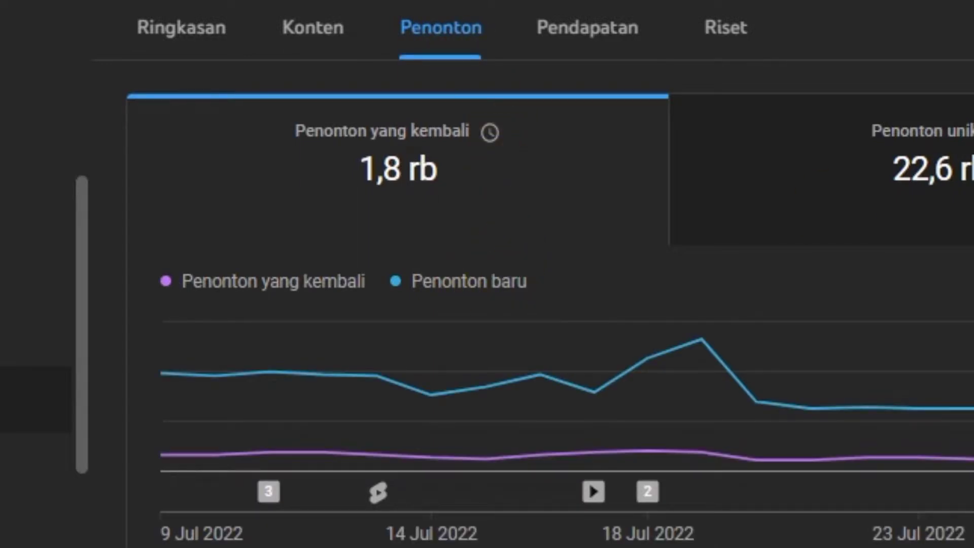
{"action": "scroll", "coordinate": [558, 274], "scroll_direction": "down", "scroll_amount": 2}
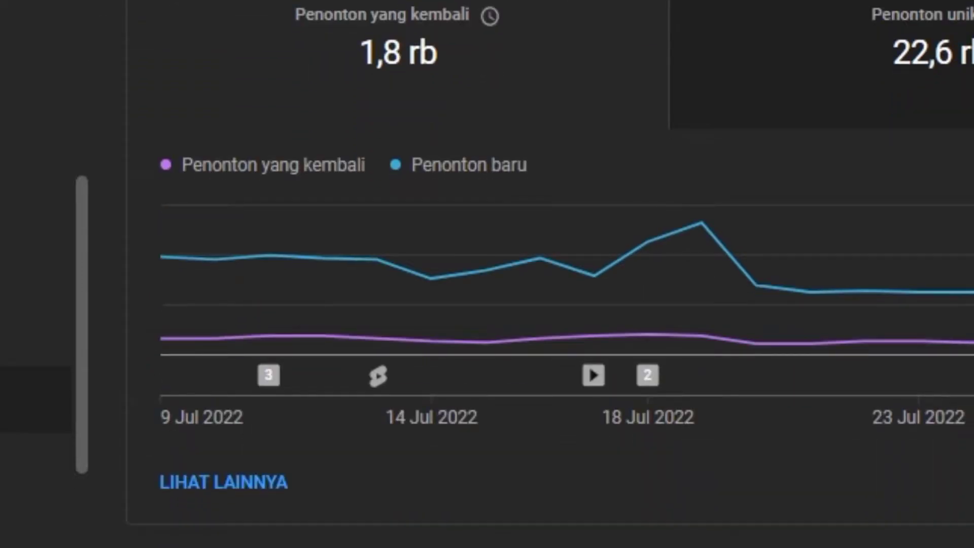
{"action": "scroll", "coordinate": [556, 274], "scroll_direction": "down", "scroll_amount": 5}
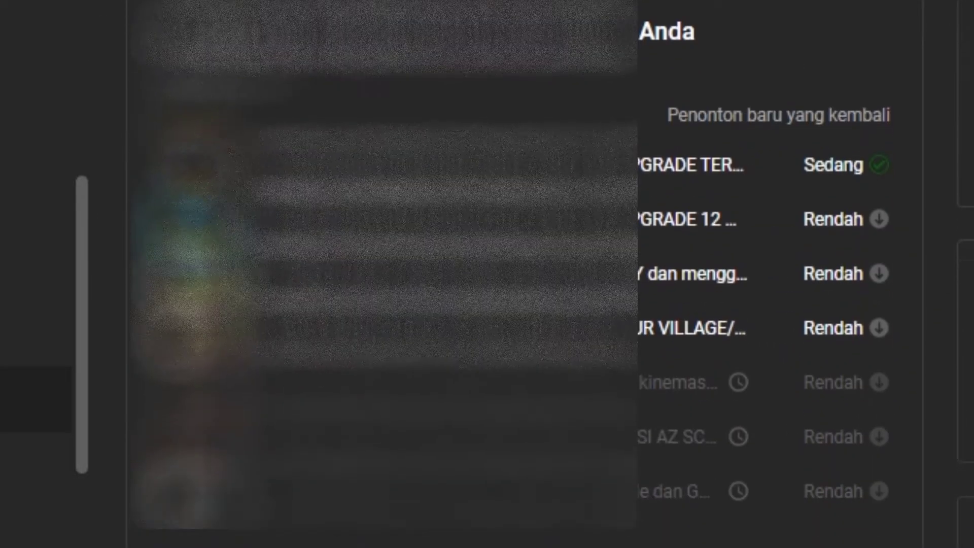
{"action": "scroll", "coordinate": [790, 206], "scroll_direction": "down", "scroll_amount": 3}
{"action": "scroll", "coordinate": [789, 205], "scroll_direction": "up", "scroll_amount": 2}
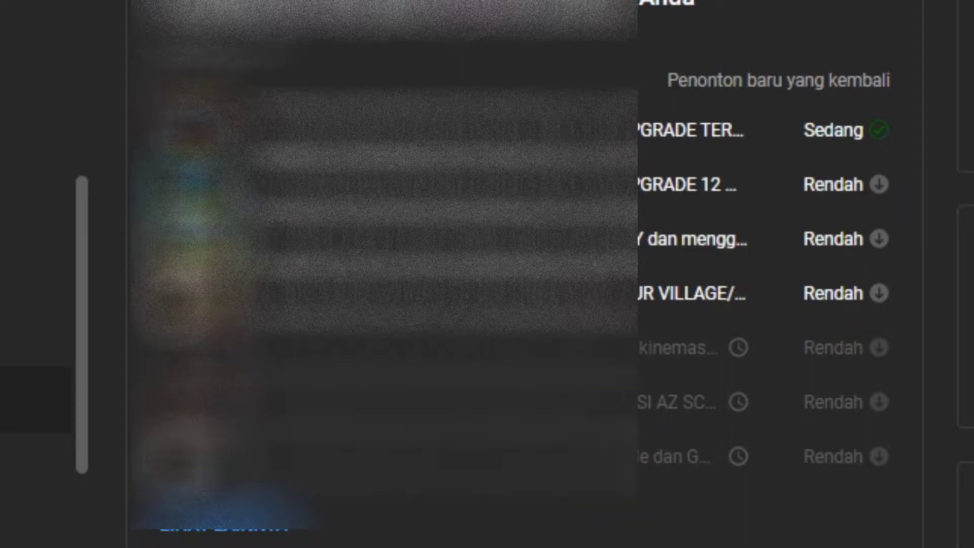
{"action": "scroll", "coordinate": [553, 274], "scroll_direction": "down", "scroll_amount": 5}
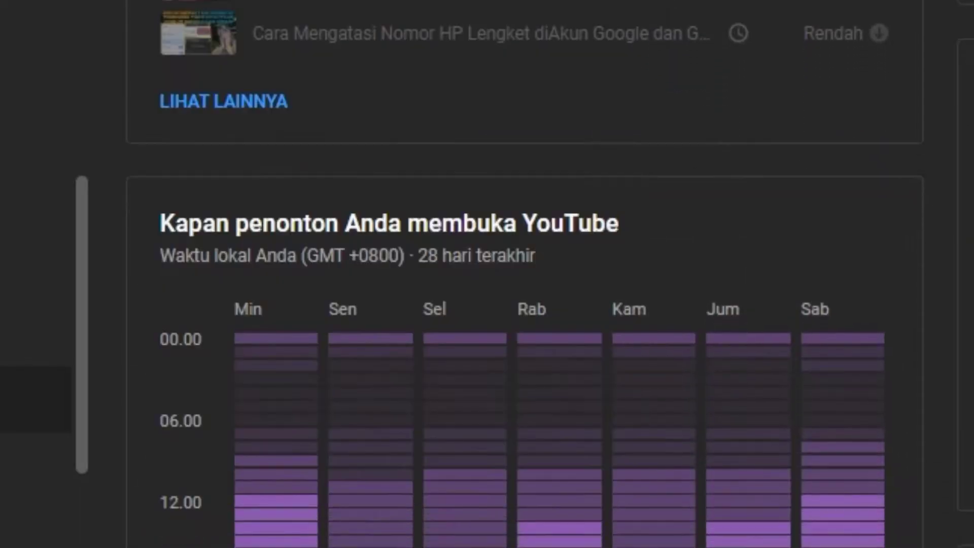
{"action": "scroll", "coordinate": [553, 274], "scroll_direction": "down", "scroll_amount": 4}
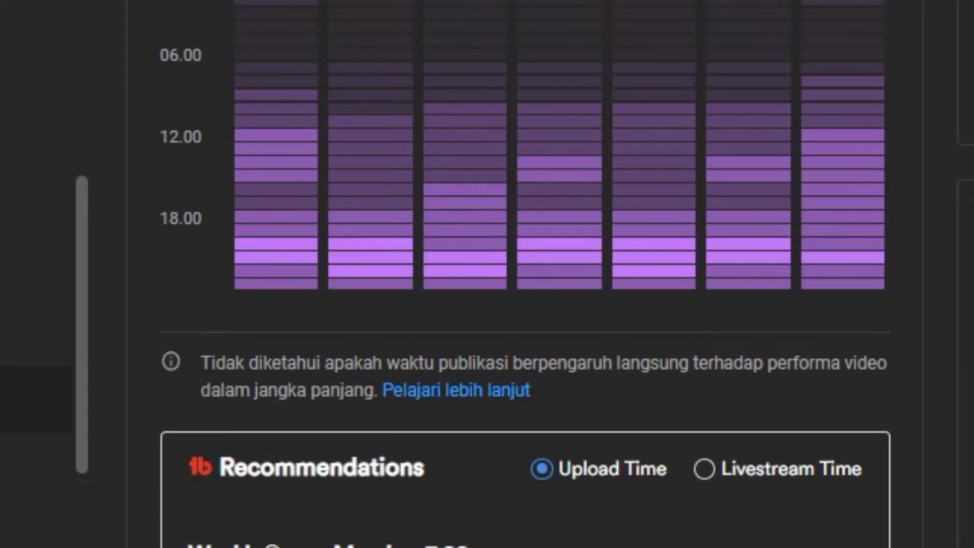
{"action": "scroll", "coordinate": [553, 274], "scroll_direction": "down", "scroll_amount": 4}
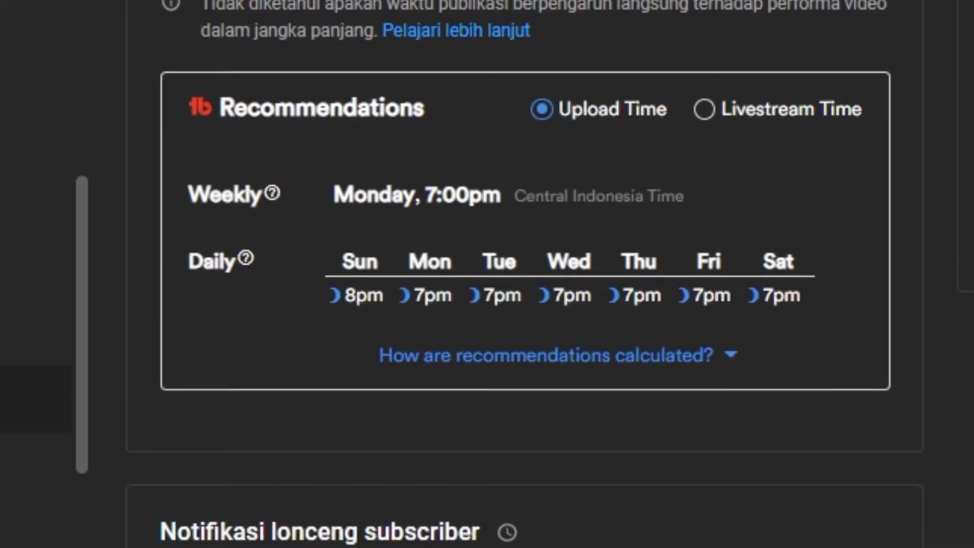
{"action": "scroll", "coordinate": [525, 274], "scroll_direction": "down", "scroll_amount": 4}
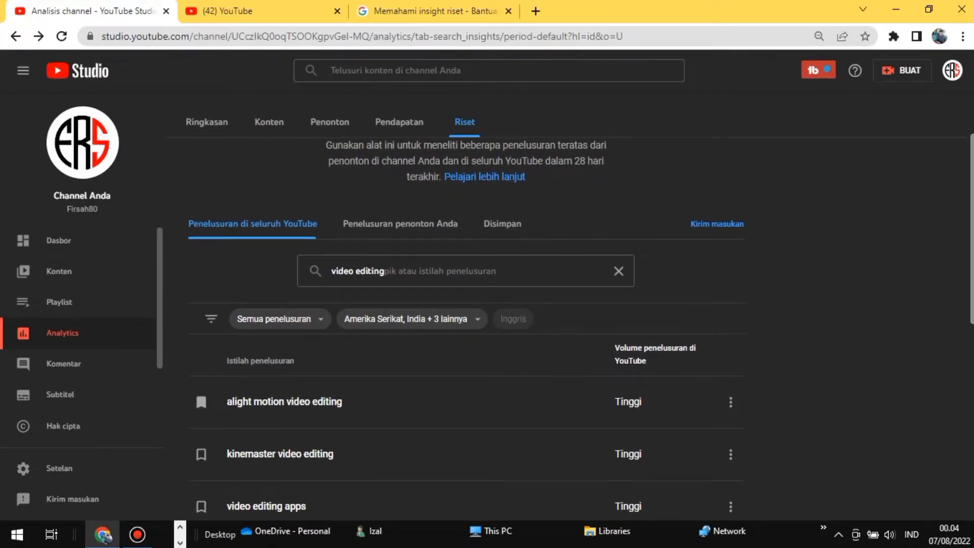
Review the Riset search terms for "video editing" and open the YouTube results for "video editing apps".
{"action": "scroll", "coordinate": [578, 305], "scroll_direction": "up", "scroll_amount": 2}
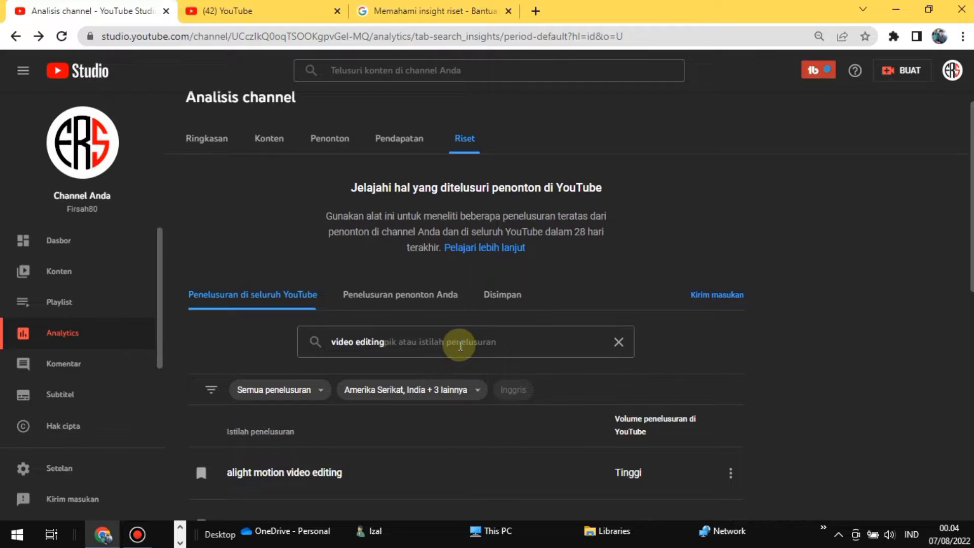
{"action": "scroll", "coordinate": [282, 387], "scroll_direction": "down", "scroll_amount": 2}
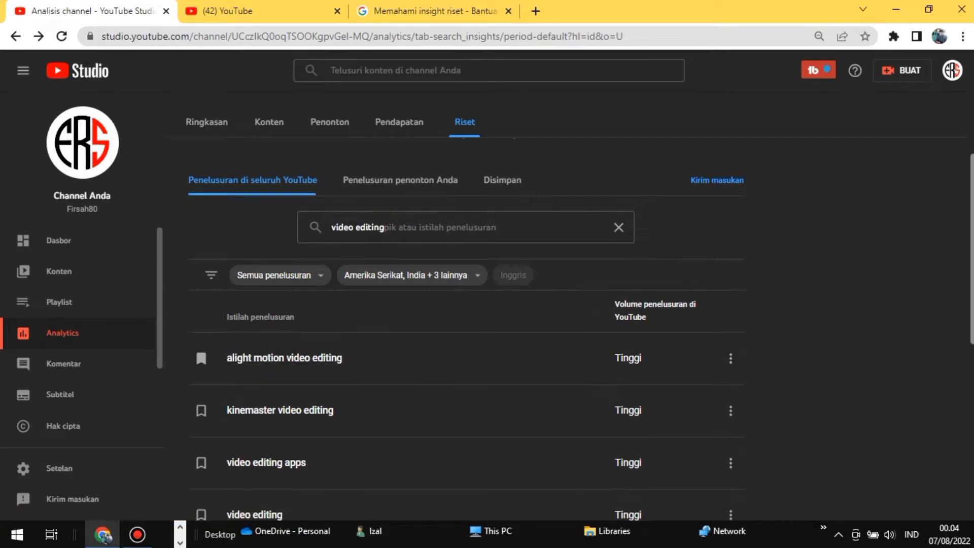
{"action": "scroll", "coordinate": [376, 310], "scroll_direction": "down", "scroll_amount": 3}
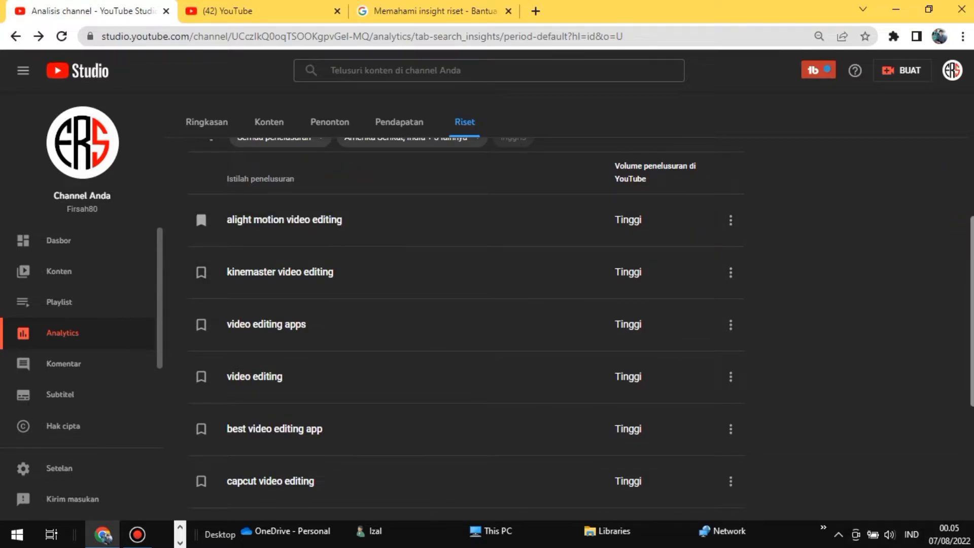
{"action": "scroll", "coordinate": [582, 329], "scroll_direction": "down", "scroll_amount": 1}
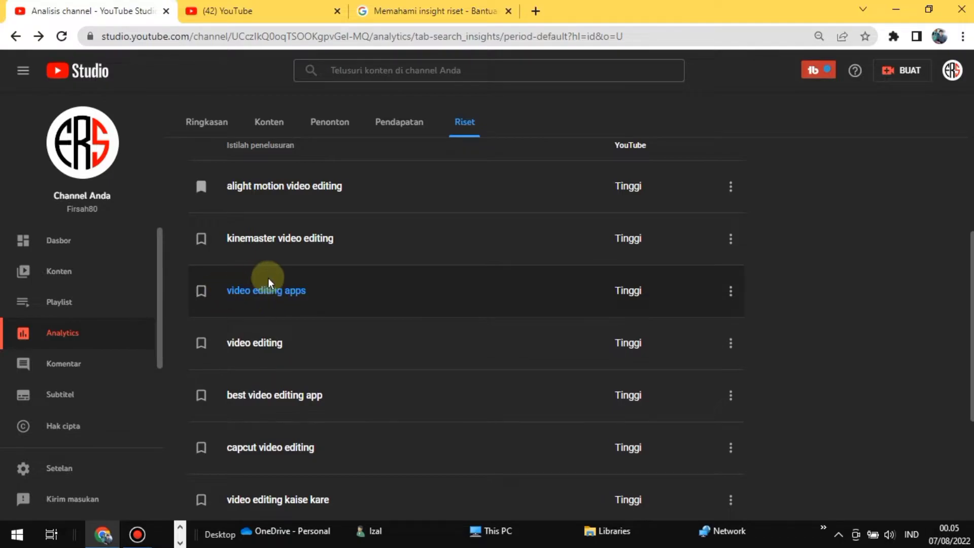
{"action": "left_click", "coordinate": [247, 293]}
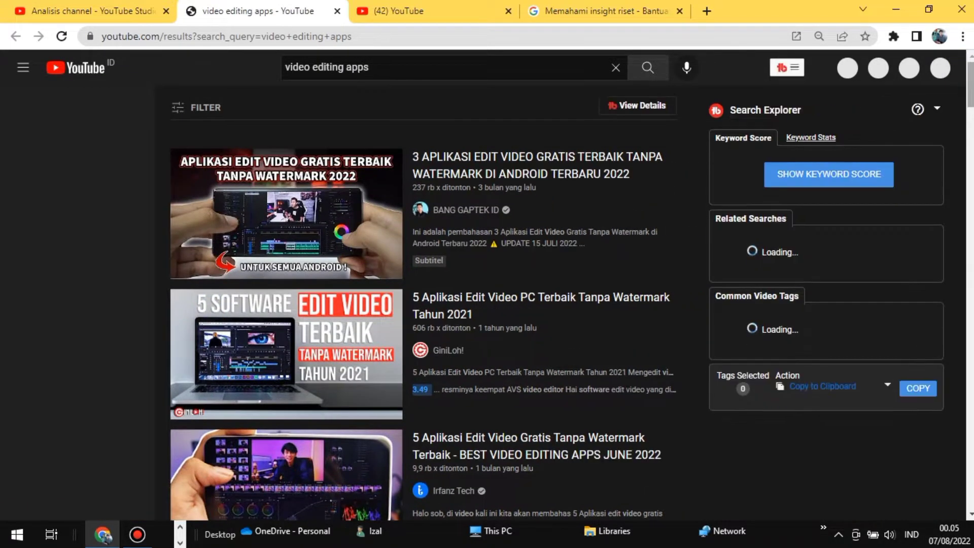
Browse the YouTube results for "video editing apps" to examine the competing videos' titles, thumbnails and view counts.
{"action": "scroll", "coordinate": [558, 303], "scroll_direction": "down", "scroll_amount": 3}
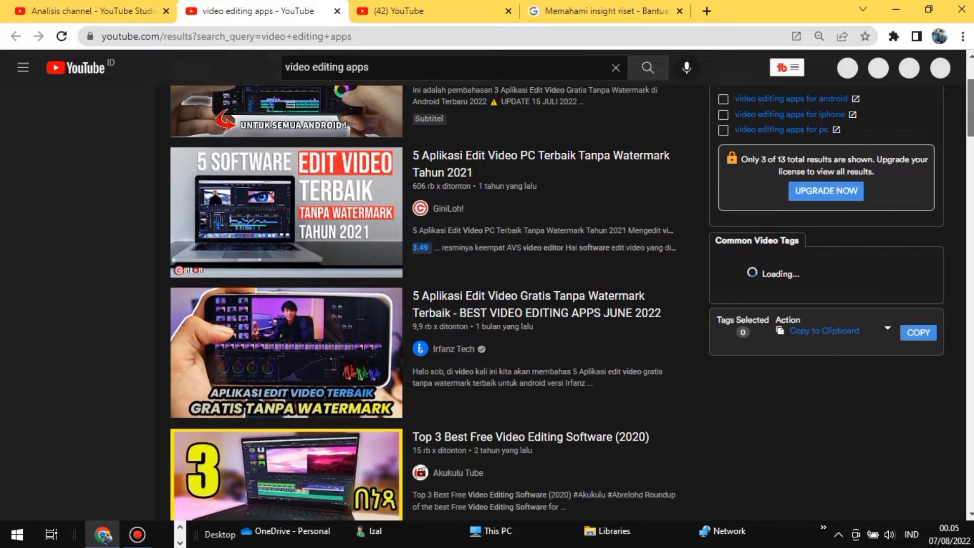
{"action": "scroll", "coordinate": [558, 303], "scroll_direction": "up", "scroll_amount": 3}
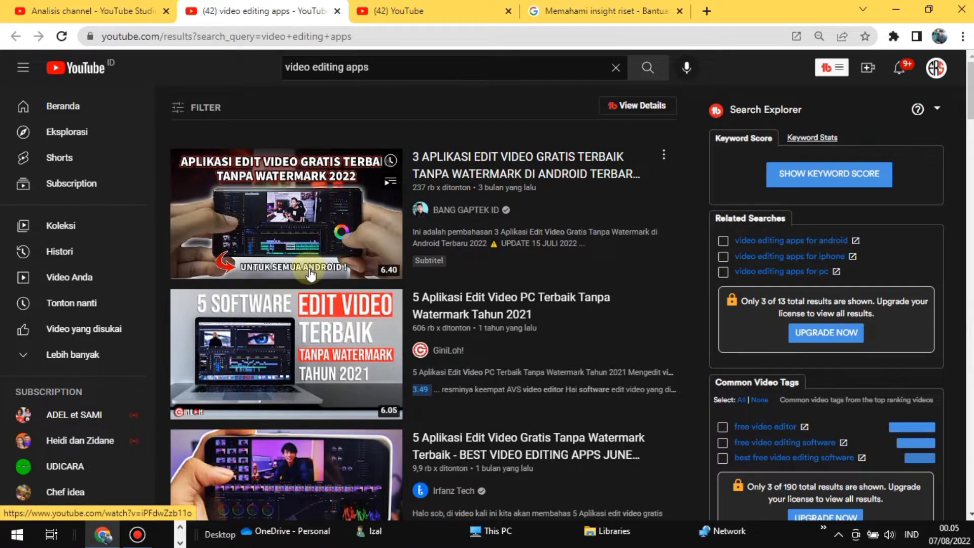
{"action": "scroll", "coordinate": [421, 305], "scroll_direction": "down", "scroll_amount": 14}
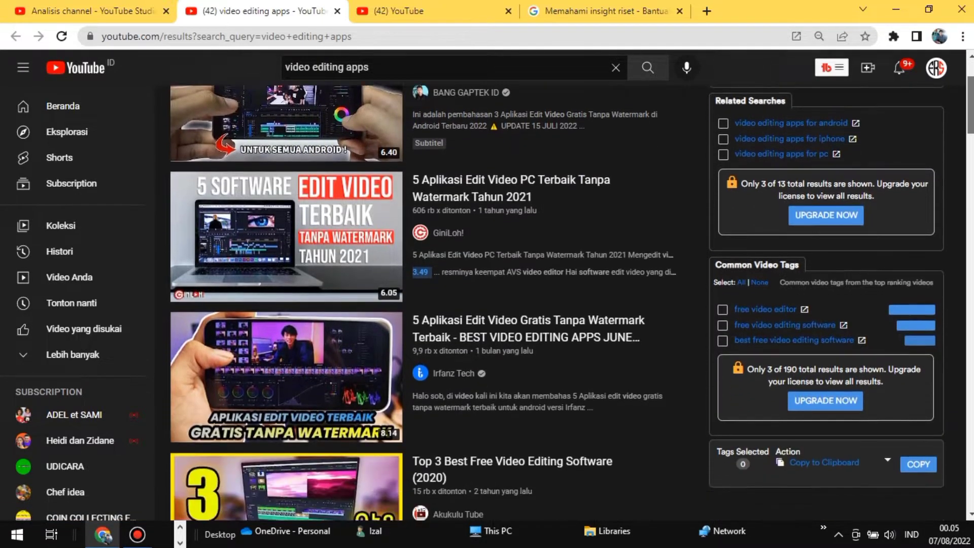
{"action": "scroll", "coordinate": [422, 304], "scroll_direction": "down", "scroll_amount": 11}
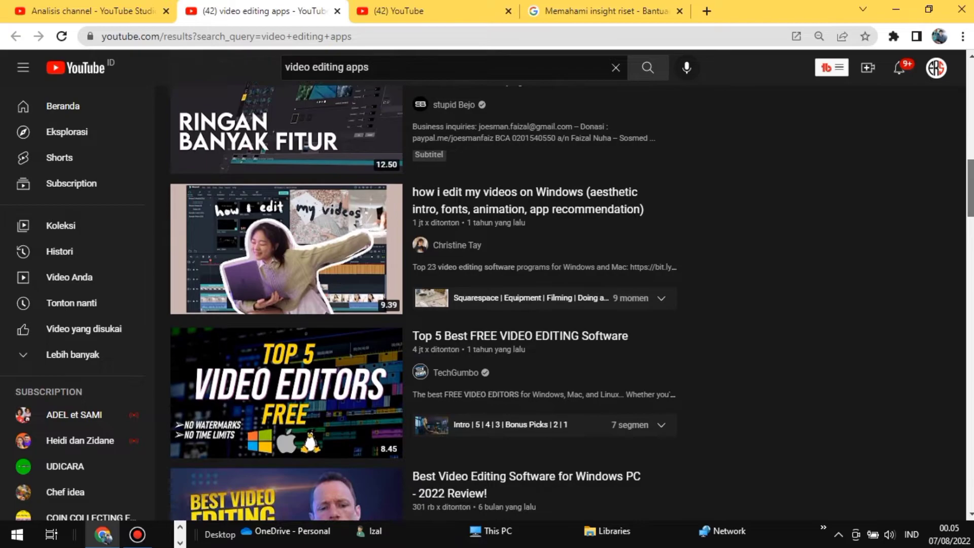
{"action": "scroll", "coordinate": [421, 305], "scroll_direction": "down", "scroll_amount": 11}
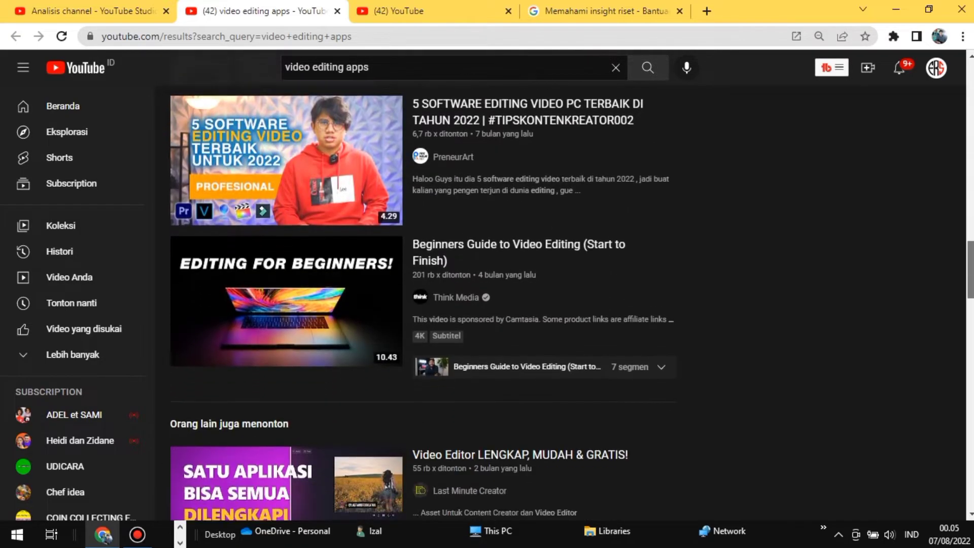
{"action": "scroll", "coordinate": [440, 182], "scroll_direction": "up", "scroll_amount": 20}
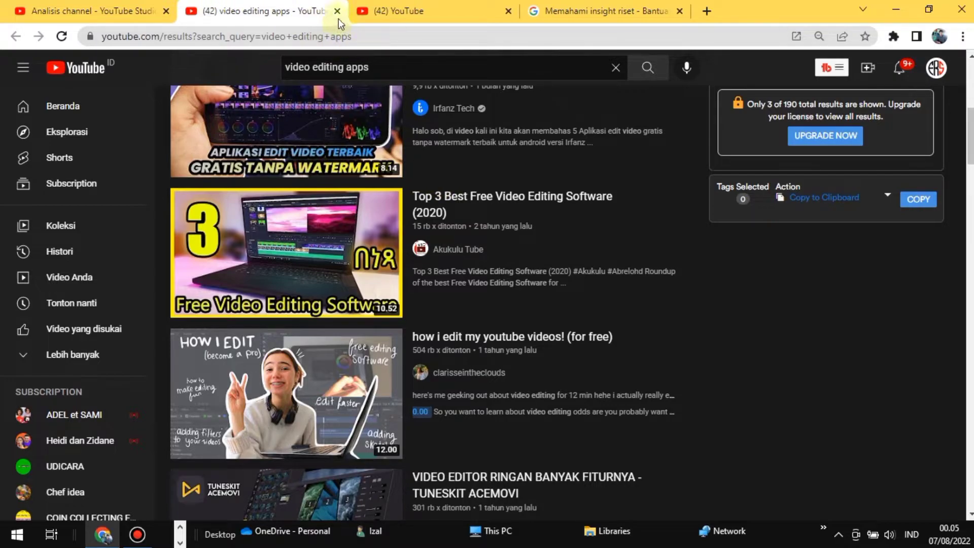
Close the YouTube results page, show the "Penelusuran penonton Anda" searches and apply the geography filter with Semua selected.
{"action": "left_click", "coordinate": [338, 15]}
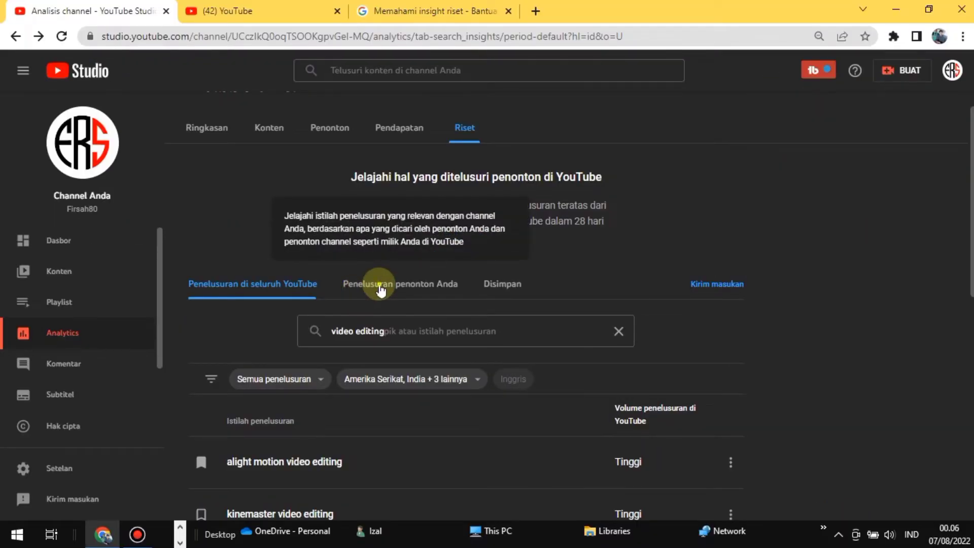
{"action": "left_click", "coordinate": [381, 290]}
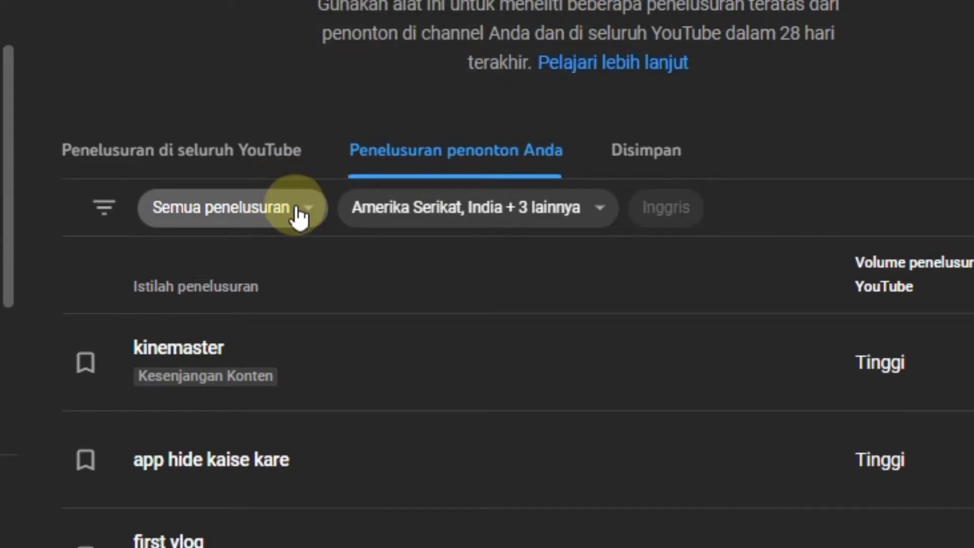
{"action": "left_click", "coordinate": [602, 206]}
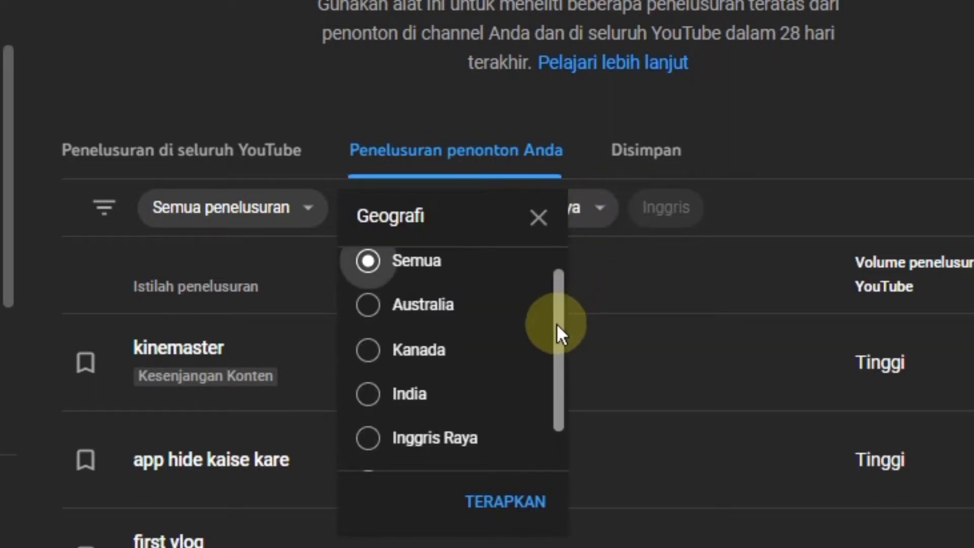
{"action": "mouse_move", "coordinate": [559, 293]}
{"action": "left_mouse_down"}
{"action": "mouse_move", "coordinate": [558, 352]}
{"action": "mouse_move", "coordinate": [553, 300]}
{"action": "left_mouse_up"}
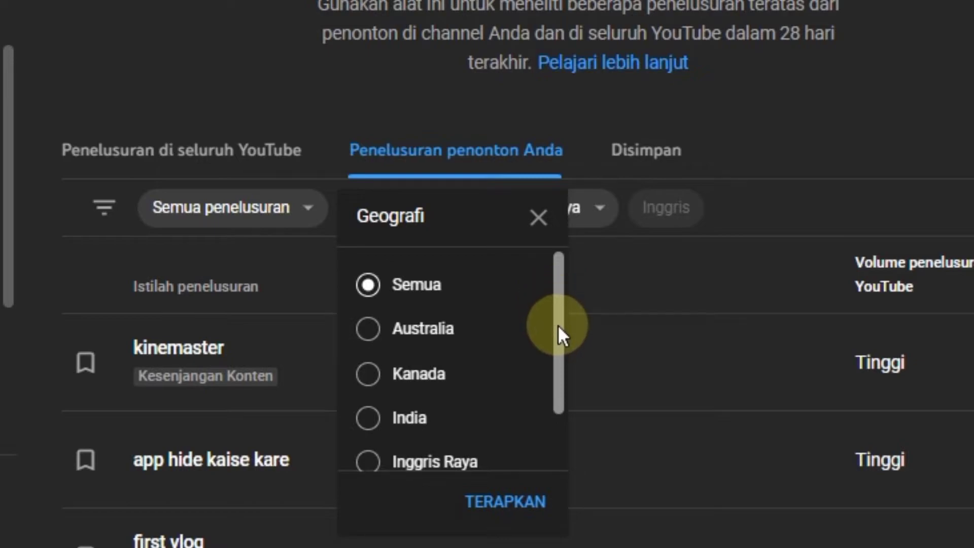
{"action": "mouse_move", "coordinate": [558, 324]}
{"action": "left_mouse_down"}
{"action": "mouse_move", "coordinate": [558, 392]}
{"action": "mouse_move", "coordinate": [556, 333]}
{"action": "left_mouse_up"}
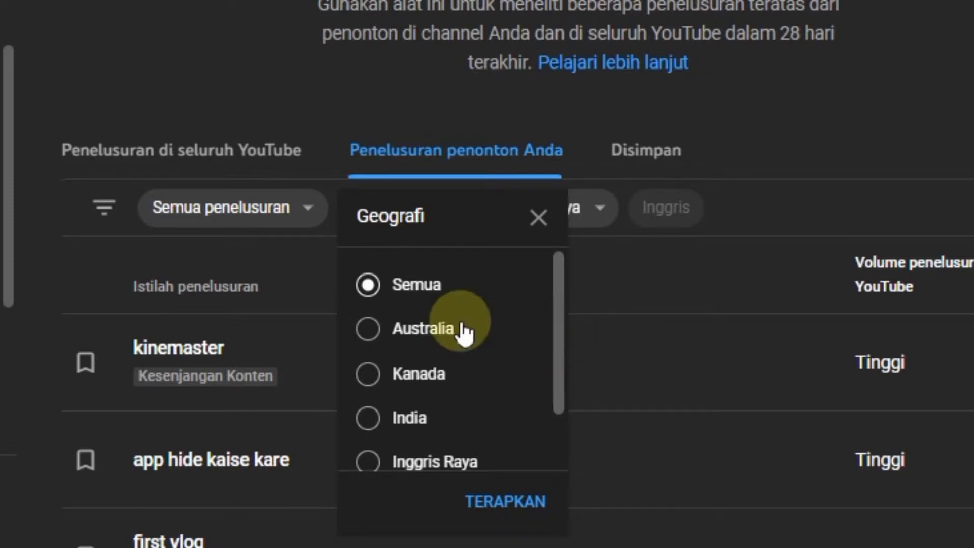
{"action": "left_click_drag", "start_coordinate": [562, 353], "coordinate": [561, 410]}
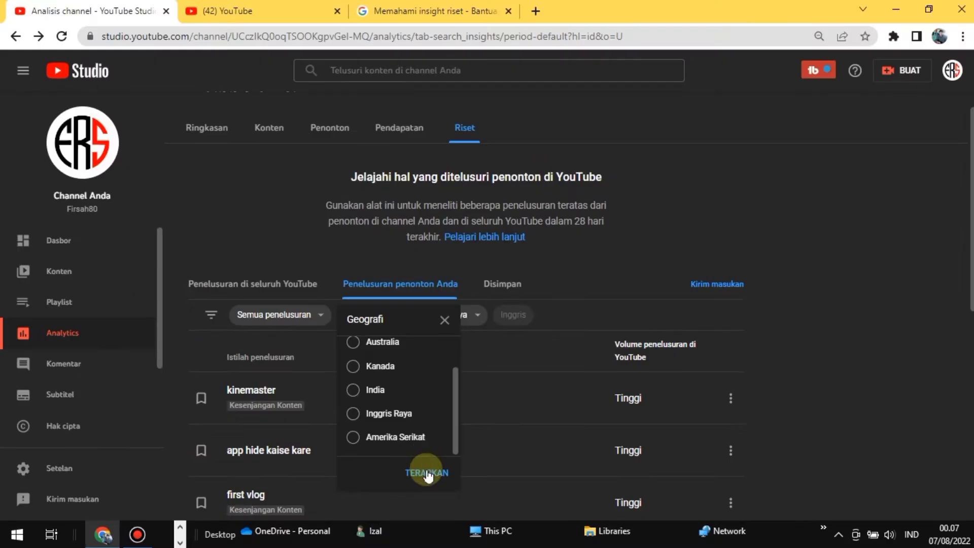
{"action": "left_click", "coordinate": [428, 473]}
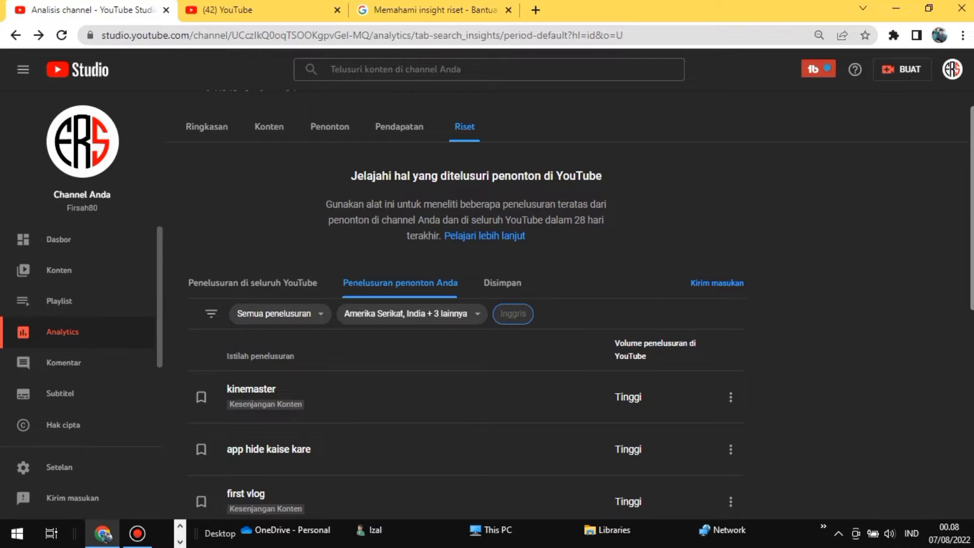
Save the search term "app hide kaise kare" from the viewers' searches and show the saved terms list.
{"action": "scroll", "coordinate": [405, 359], "scroll_direction": "down", "scroll_amount": 2}
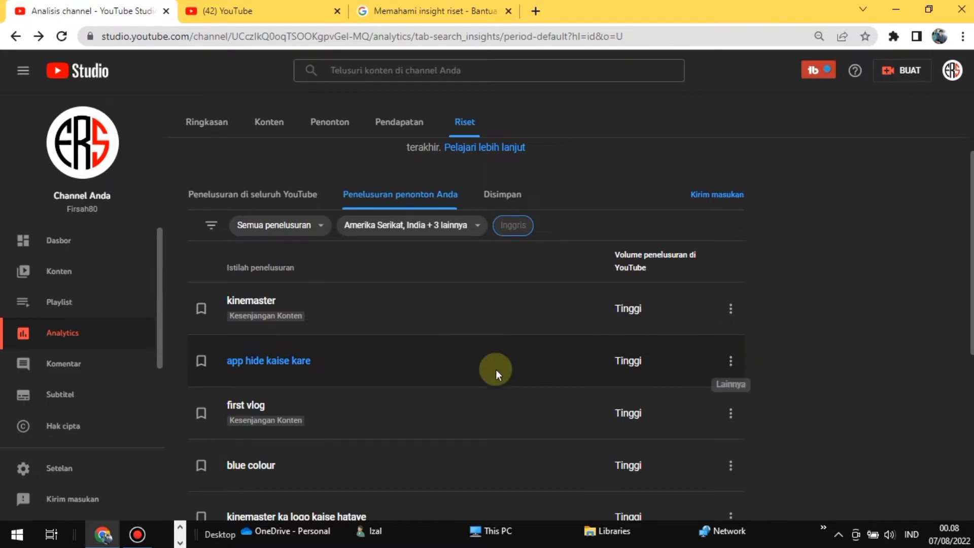
{"action": "left_click", "coordinate": [732, 364]}
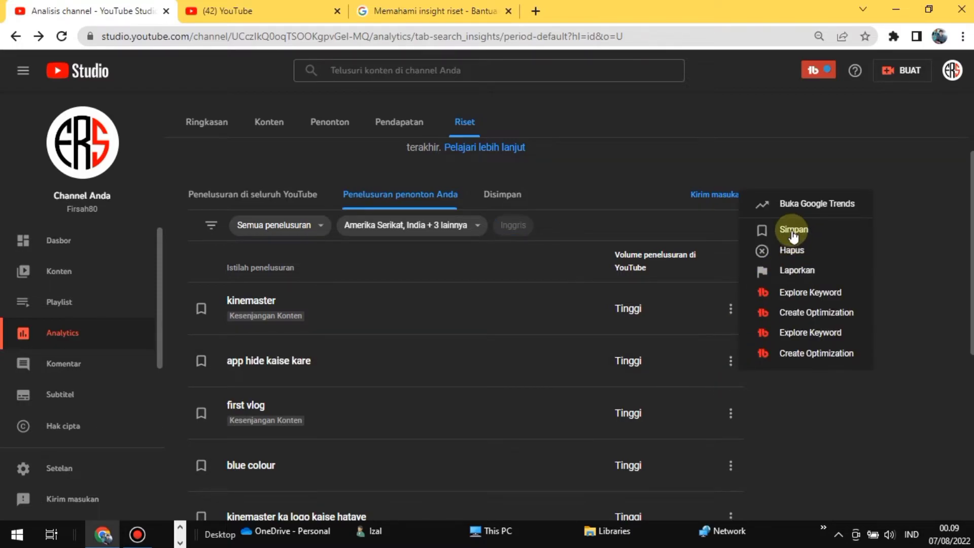
{"action": "left_click", "coordinate": [793, 232]}
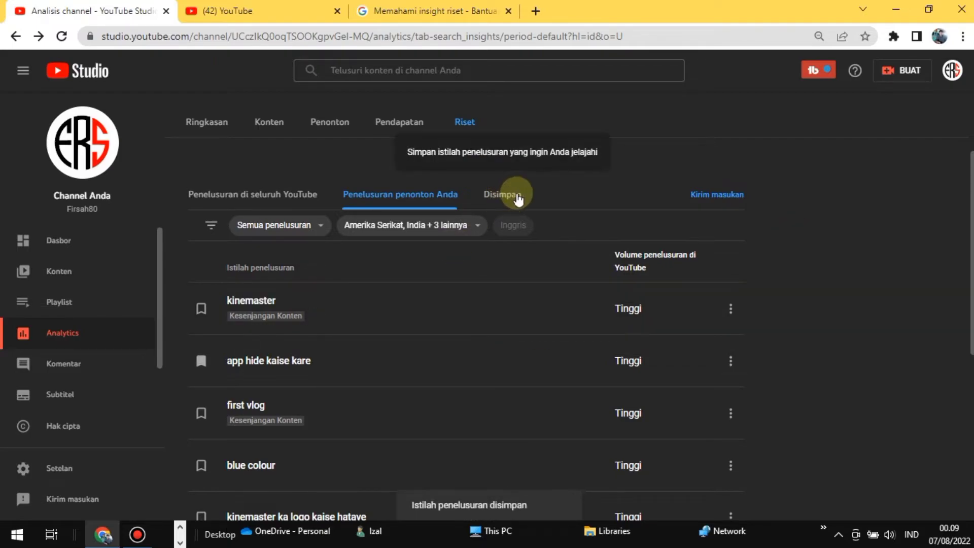
{"action": "left_click", "coordinate": [499, 198]}
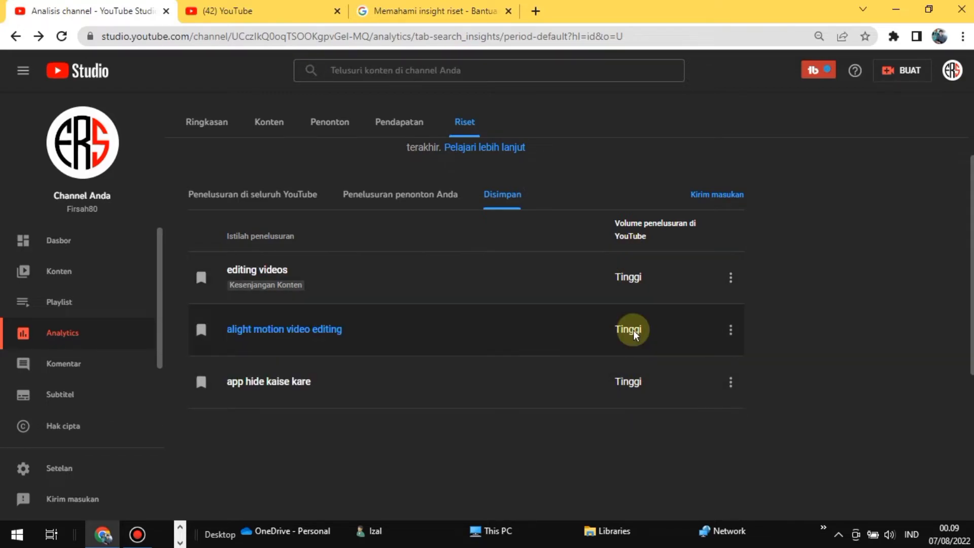
Open Google Trends for the saved term "editing videos" and set its search type to Penelusuran Gambar.
{"action": "left_click", "coordinate": [731, 277]}
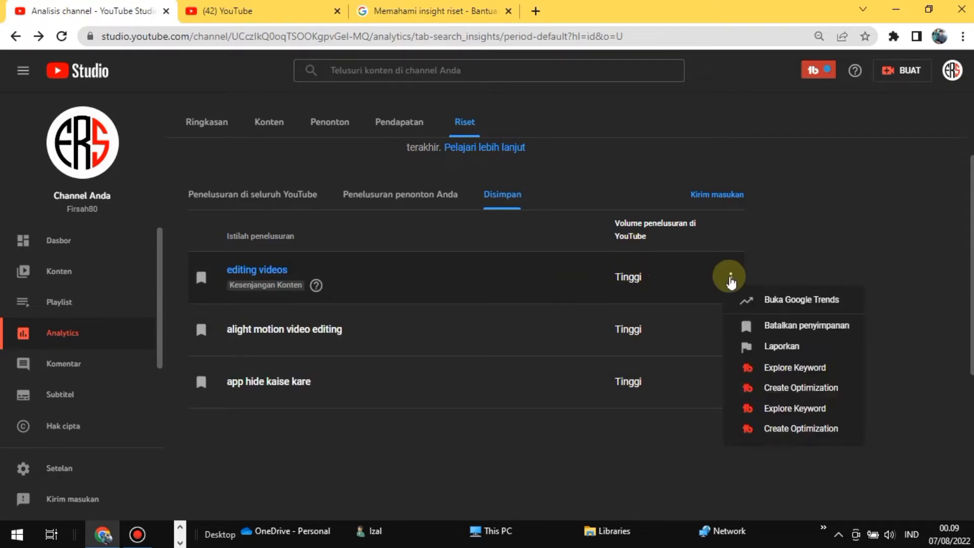
{"action": "left_click", "coordinate": [795, 303]}
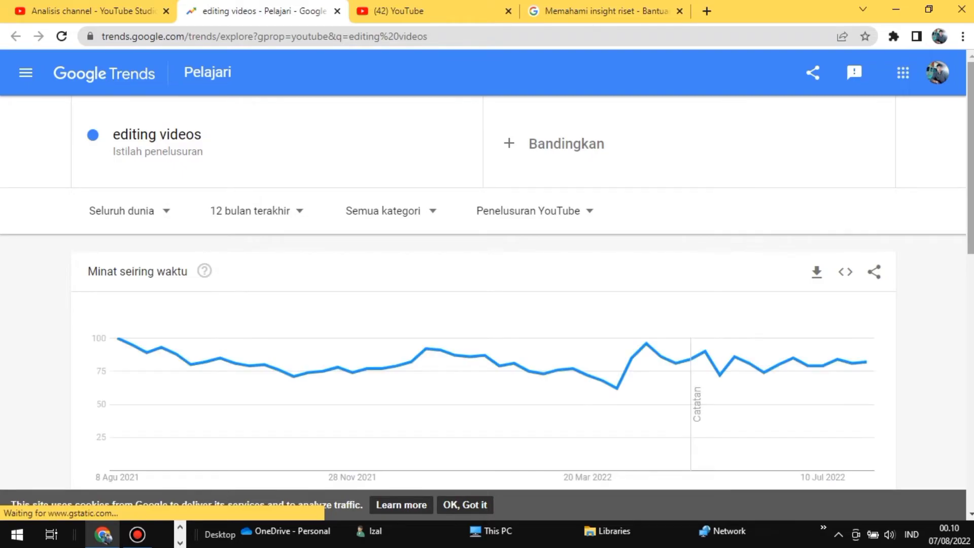
{"action": "left_click", "coordinate": [591, 206]}
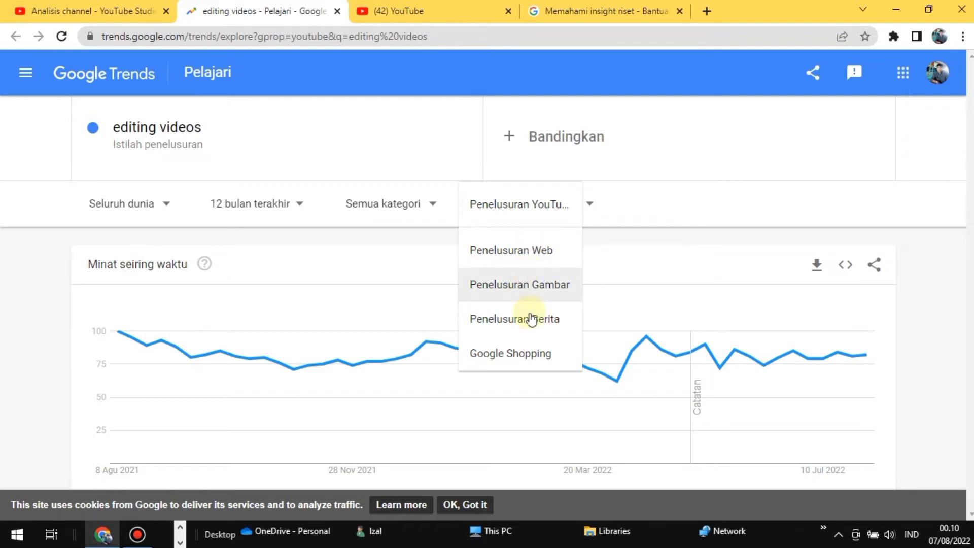
{"action": "left_click", "coordinate": [528, 284]}
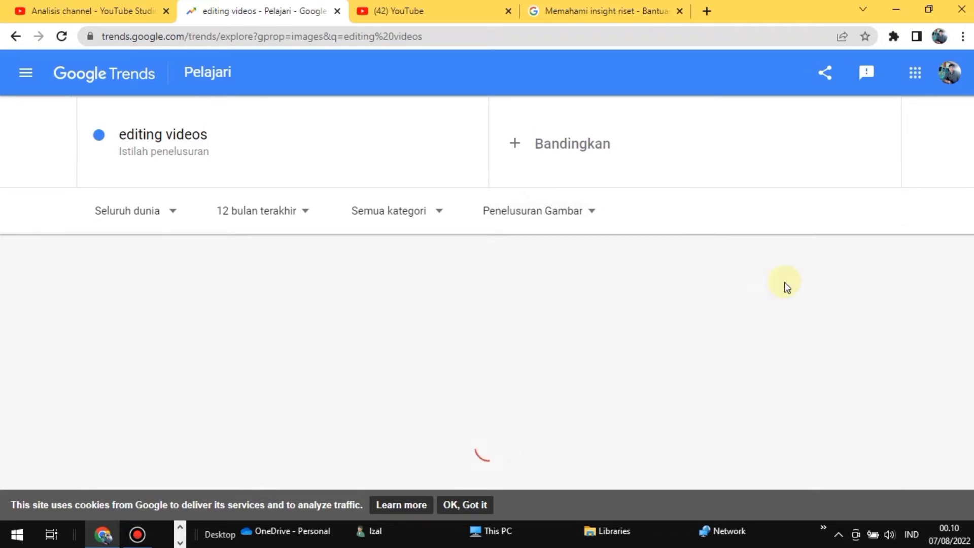
Examine the interest over time and interest by region for "editing videos" in Google Trends, and close the Trends page.
{"action": "scroll", "coordinate": [785, 287], "scroll_direction": "down", "scroll_amount": 3}
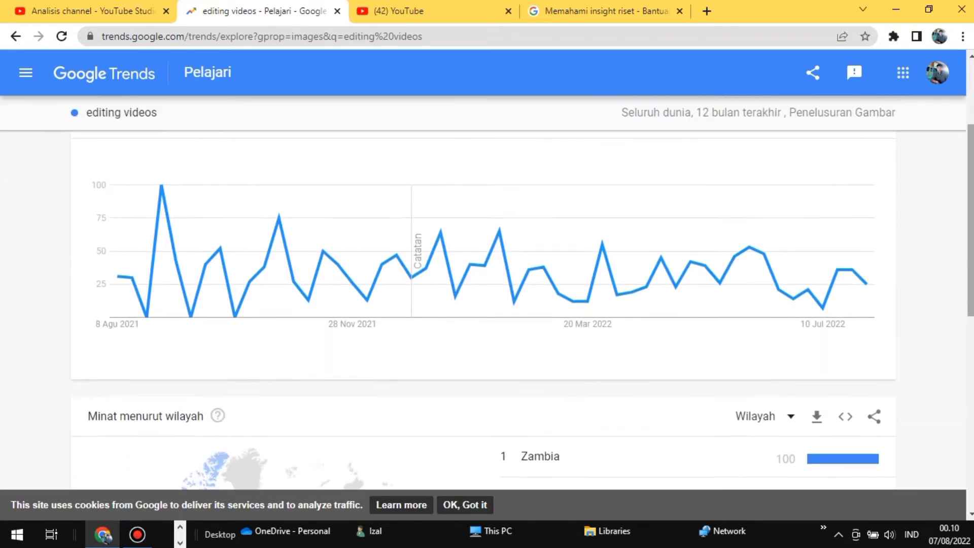
{"action": "scroll", "coordinate": [487, 305], "scroll_direction": "down", "scroll_amount": 3}
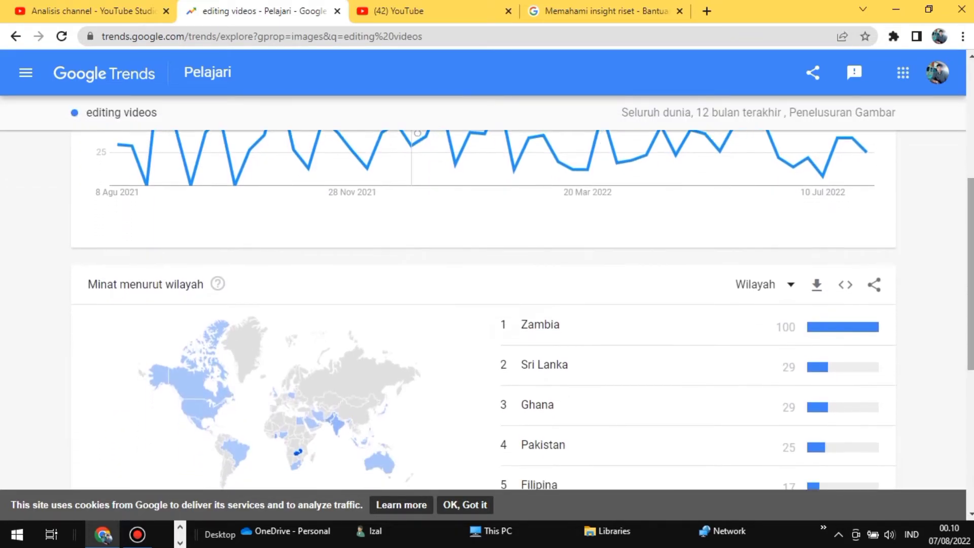
{"action": "scroll", "coordinate": [474, 359], "scroll_direction": "down", "scroll_amount": 1}
{"action": "scroll", "coordinate": [474, 358], "scroll_direction": "up", "scroll_amount": 7}
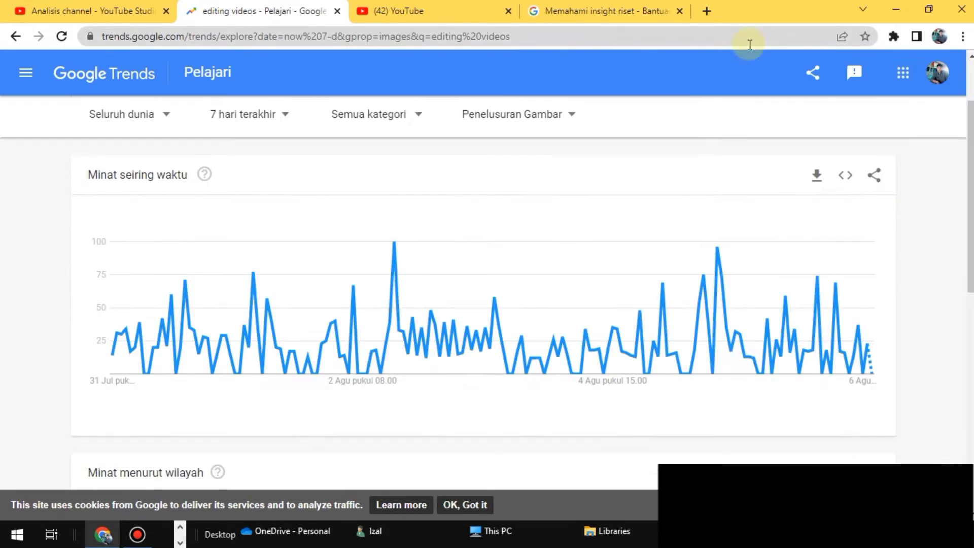
{"action": "left_click", "coordinate": [337, 12]}
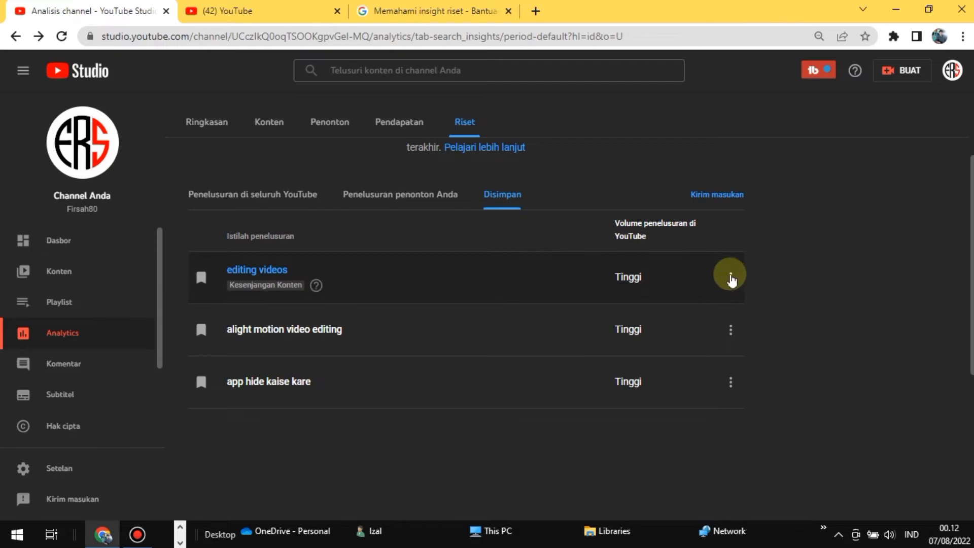
Run Explore Keyword on the saved term "editing videos" and examine its overall score, search volume and competition.
{"action": "left_click", "coordinate": [731, 278]}
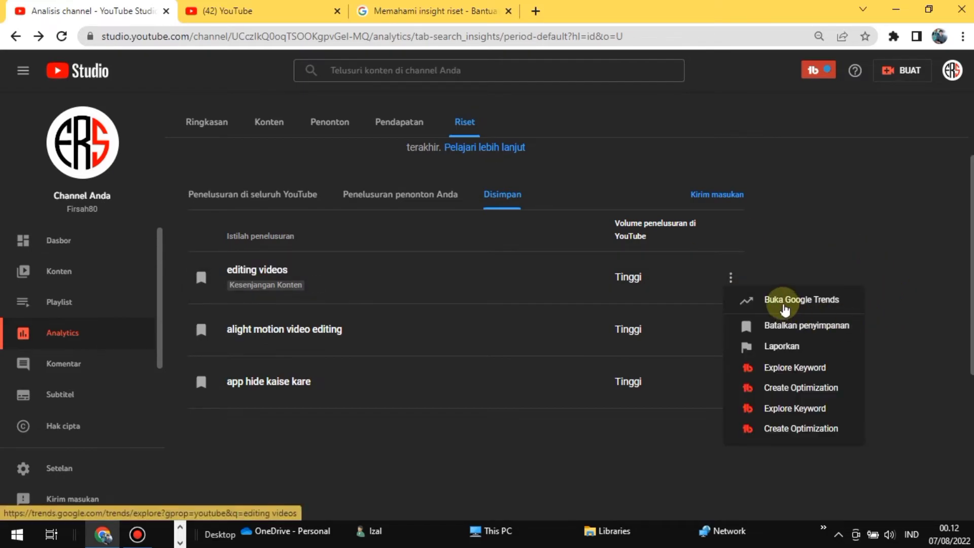
{"action": "left_click", "coordinate": [866, 233]}
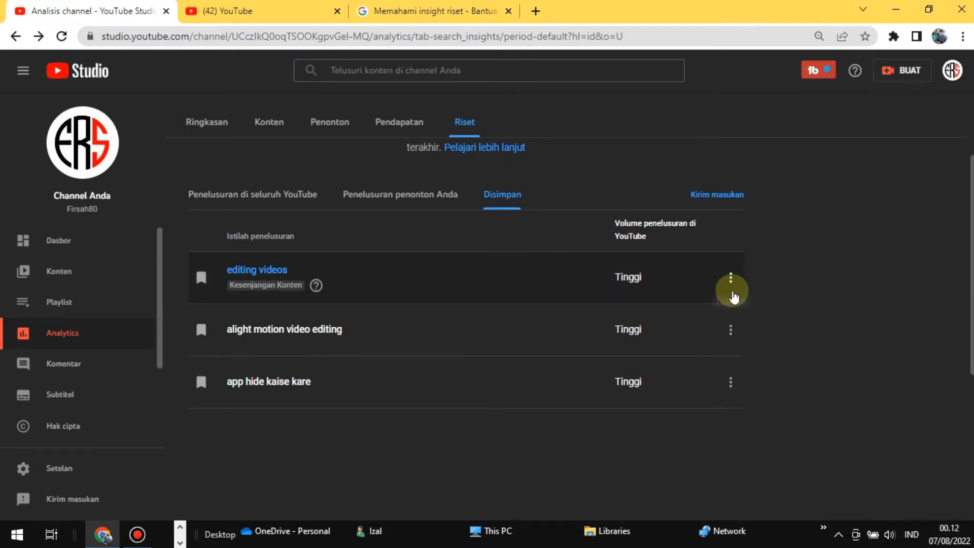
{"action": "left_click", "coordinate": [730, 286]}
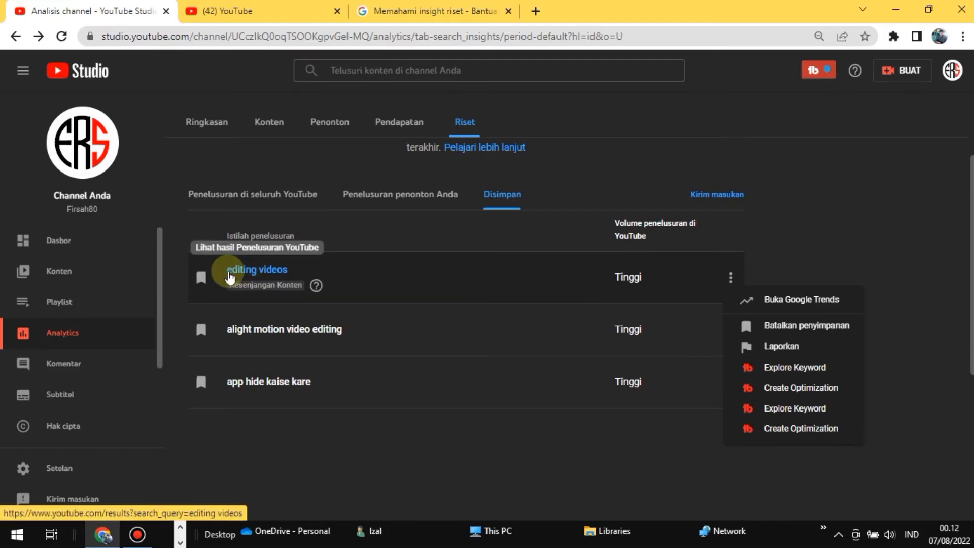
{"action": "left_click_drag", "start_coordinate": [229, 278], "coordinate": [290, 283]}
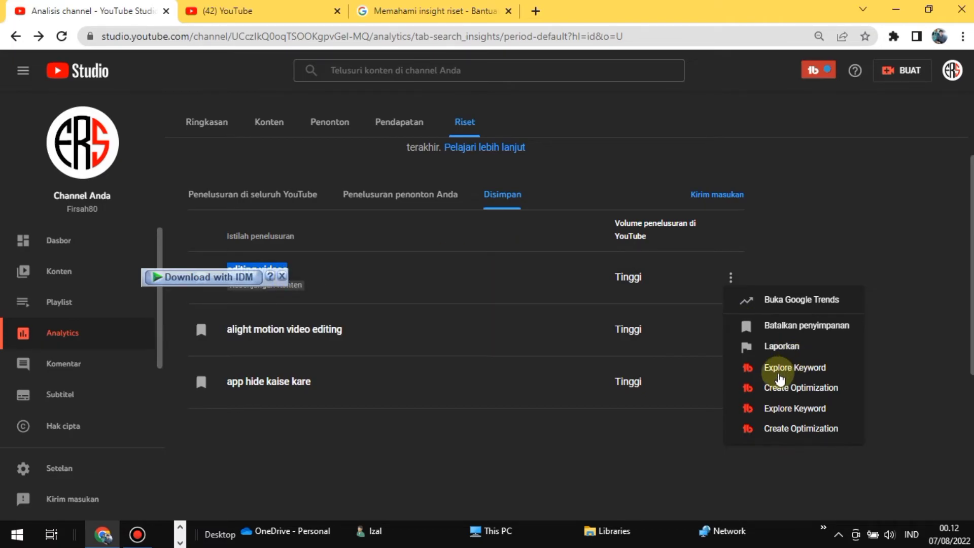
{"action": "left_click", "coordinate": [780, 378]}
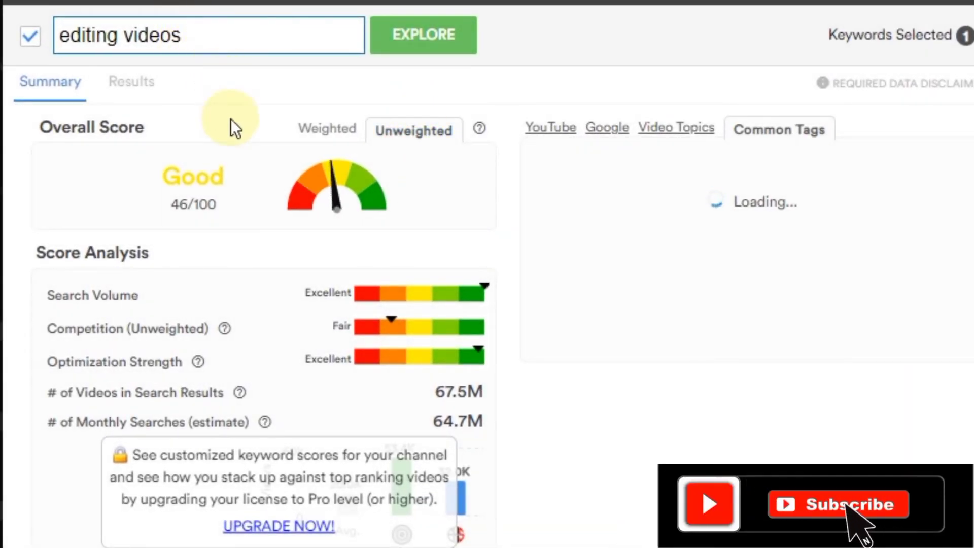
{"action": "mouse_move", "coordinate": [350, 294]}
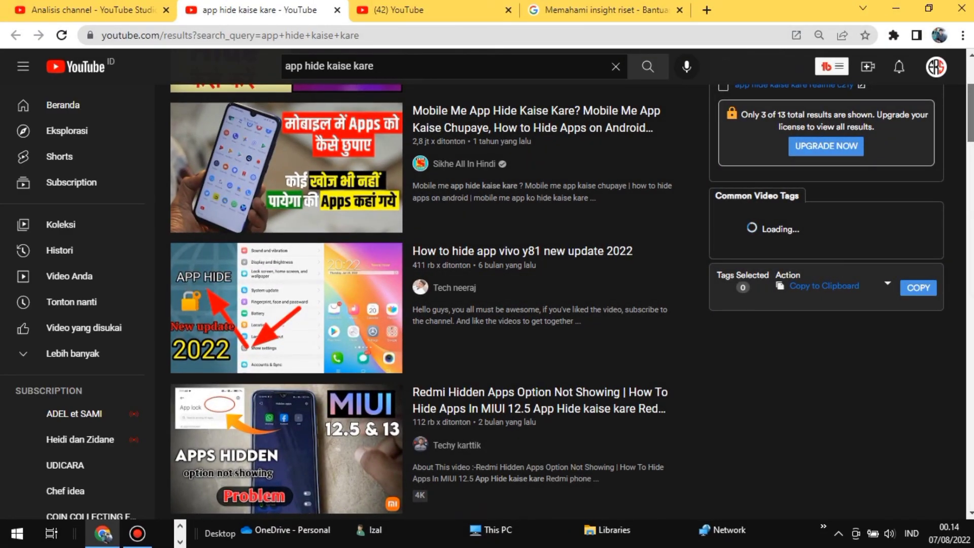
Review the competing videos in the YouTube results for "app hide kaise kare" and close the results page.
{"action": "scroll", "coordinate": [573, 301], "scroll_direction": "down", "scroll_amount": 2}
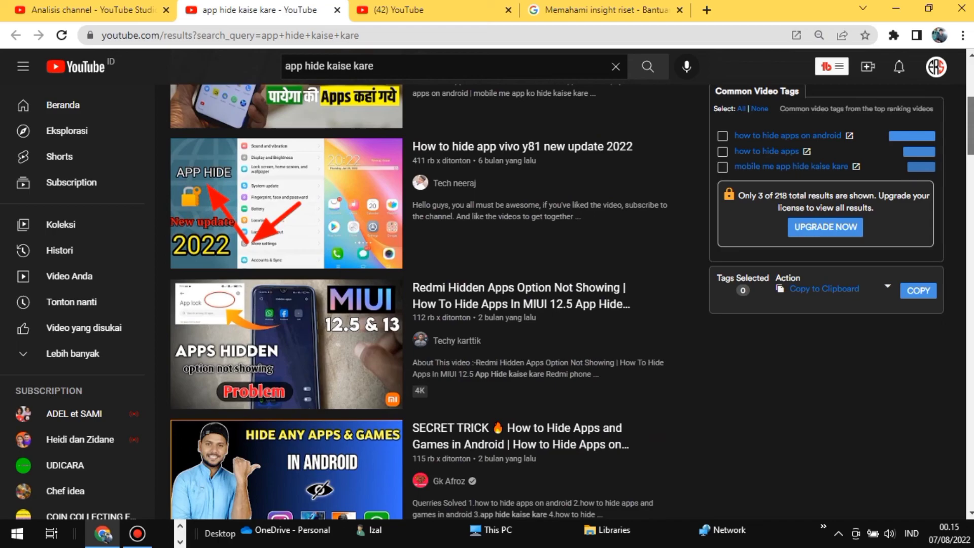
{"action": "scroll", "coordinate": [572, 302], "scroll_direction": "down", "scroll_amount": 2}
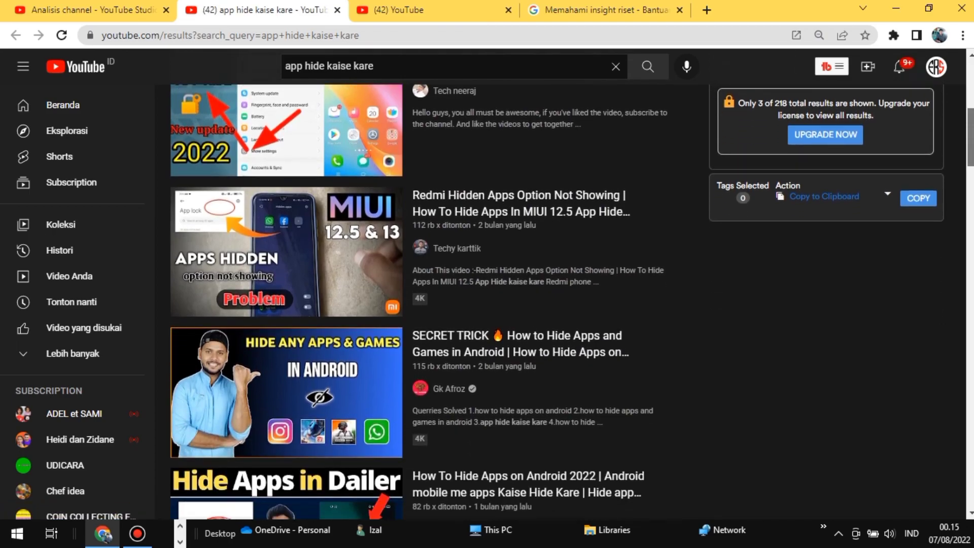
{"action": "scroll", "coordinate": [573, 302], "scroll_direction": "up", "scroll_amount": 7}
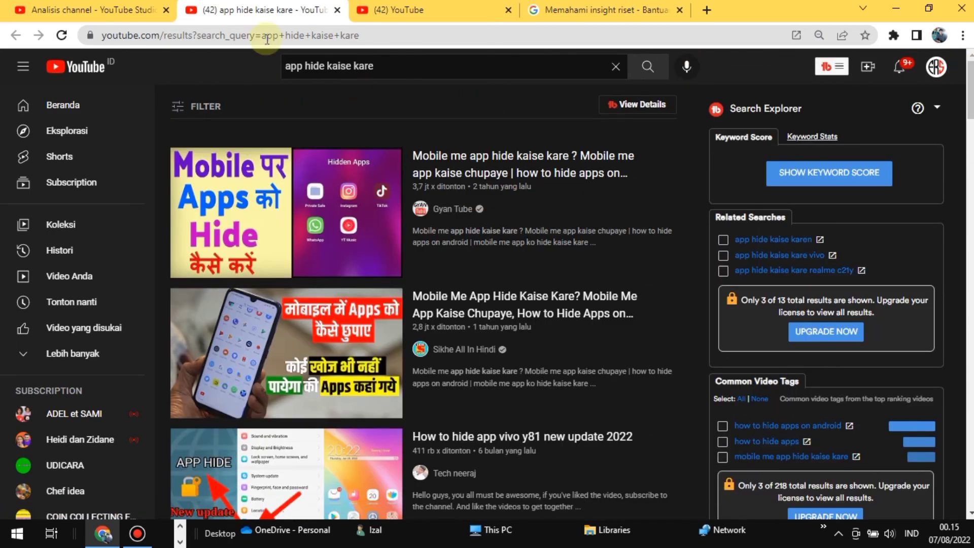
{"action": "left_click", "coordinate": [337, 9]}
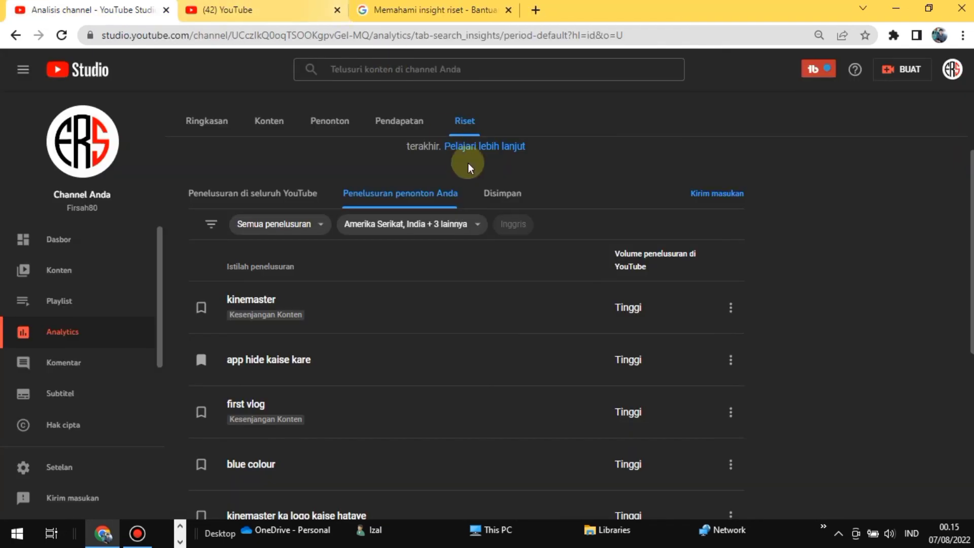